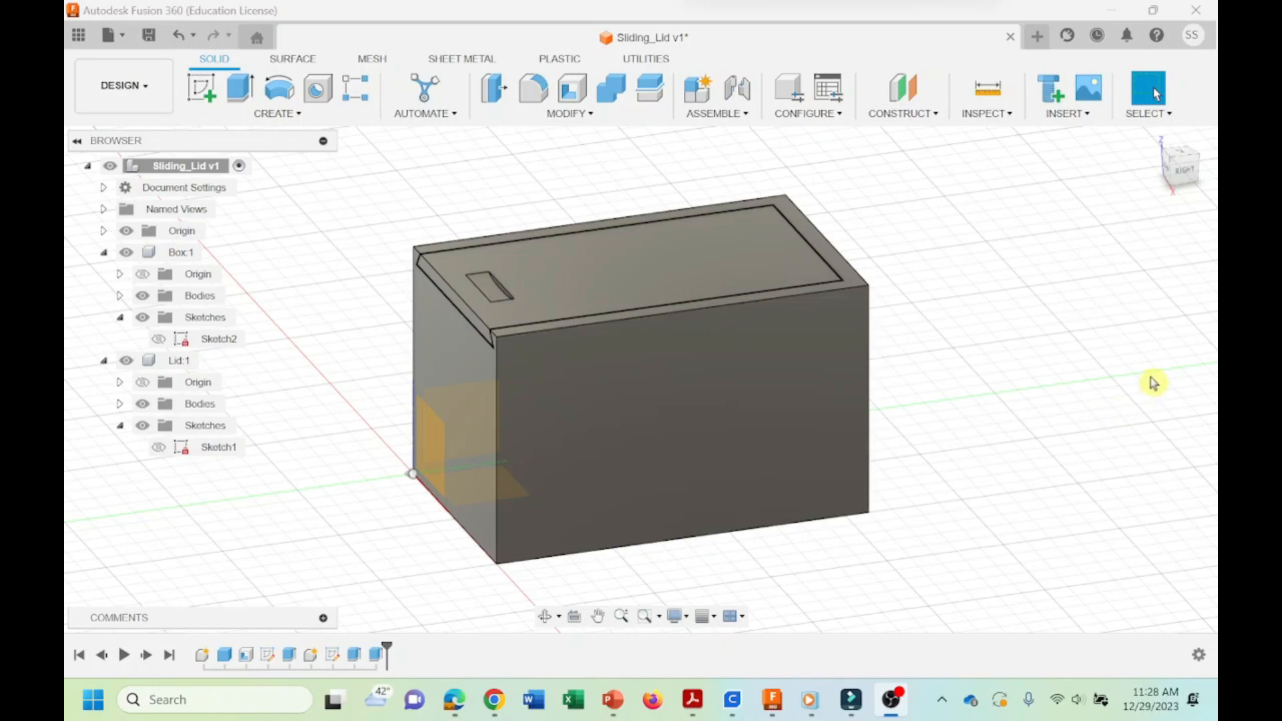
Activate the Box component for editing.
left_click(709, 386)
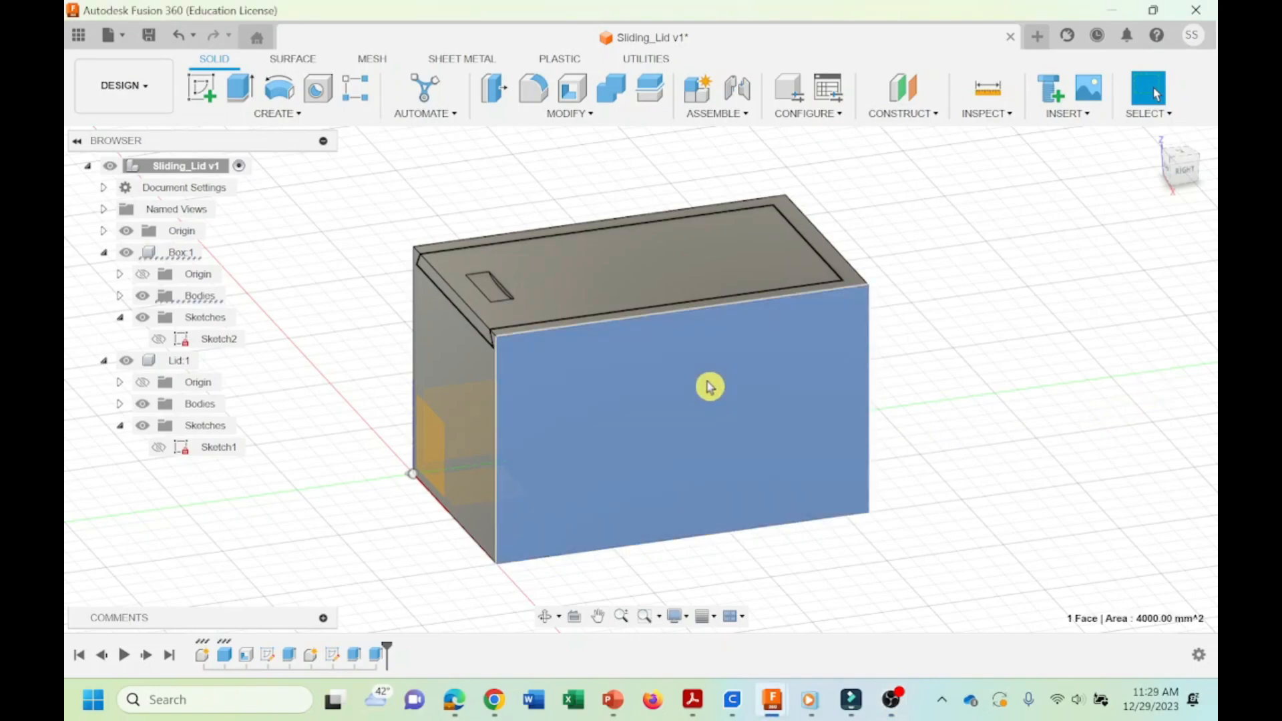
left_click(1037, 312)
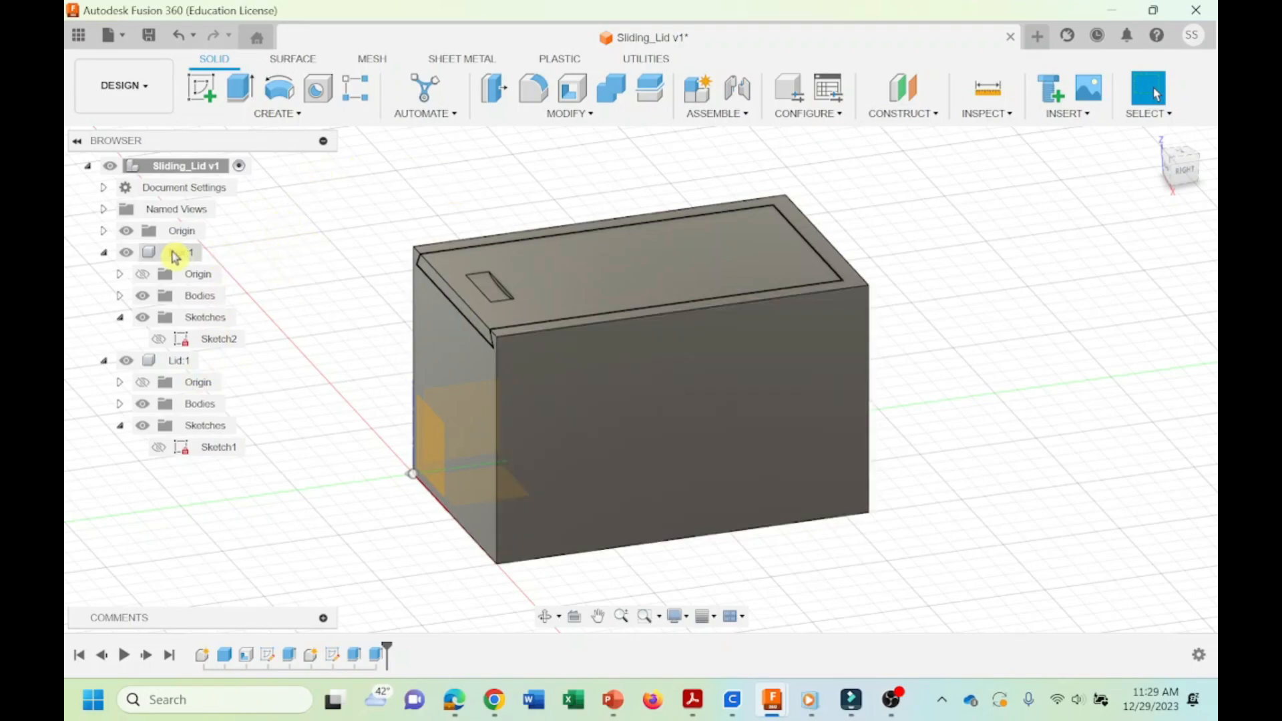
left_click(215, 252)
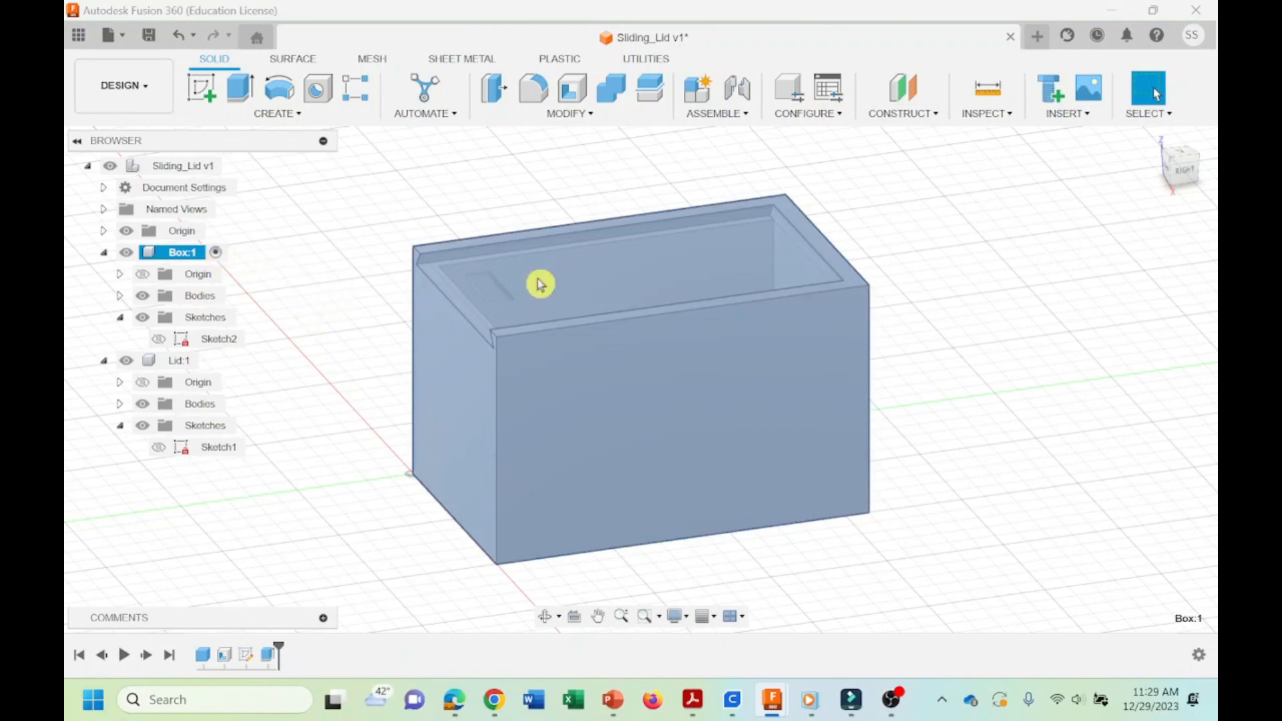
left_click(1039, 327)
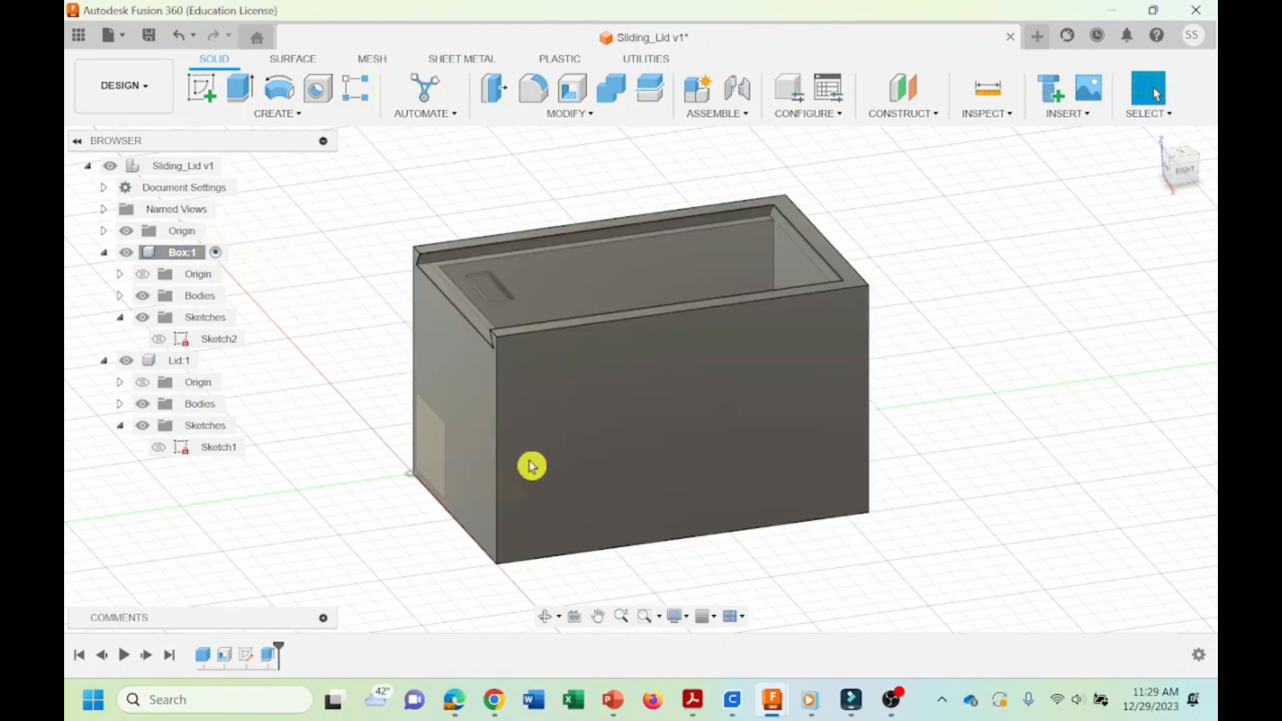
Start a new sketch on the long right-hand side face of the box.
left_click(673, 404)
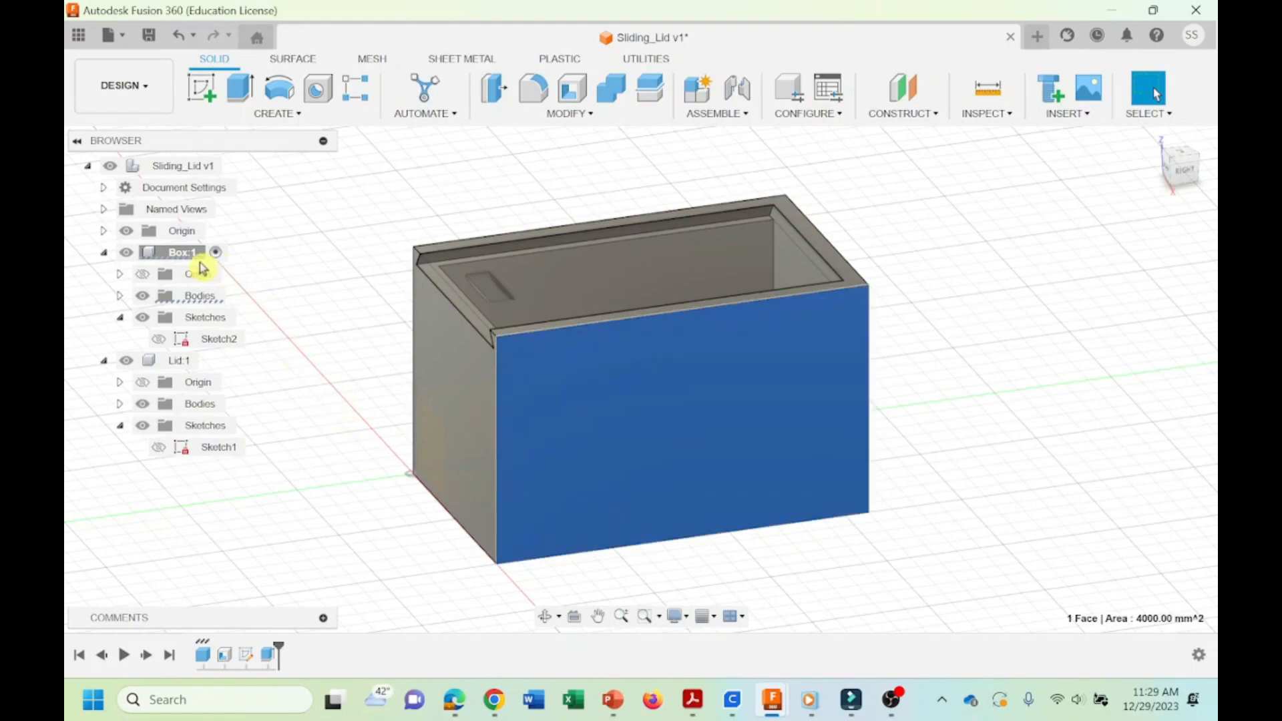
right_click(694, 411)
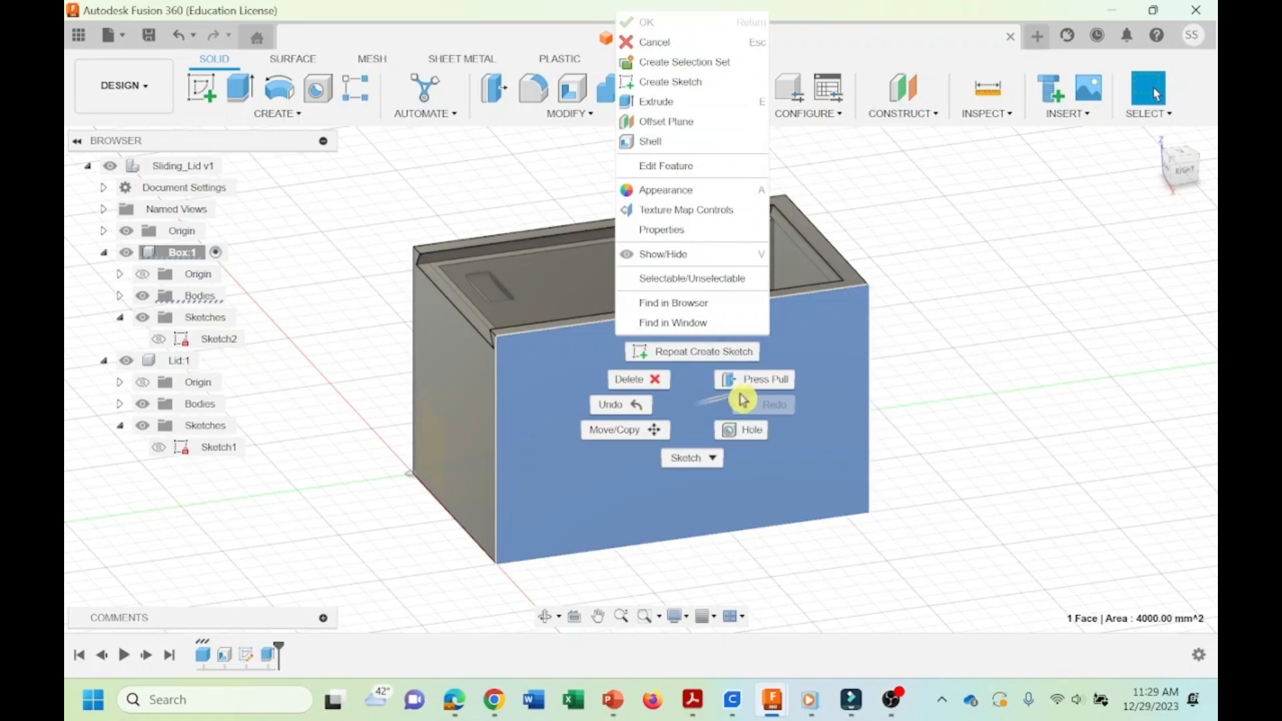
left_click(674, 92)
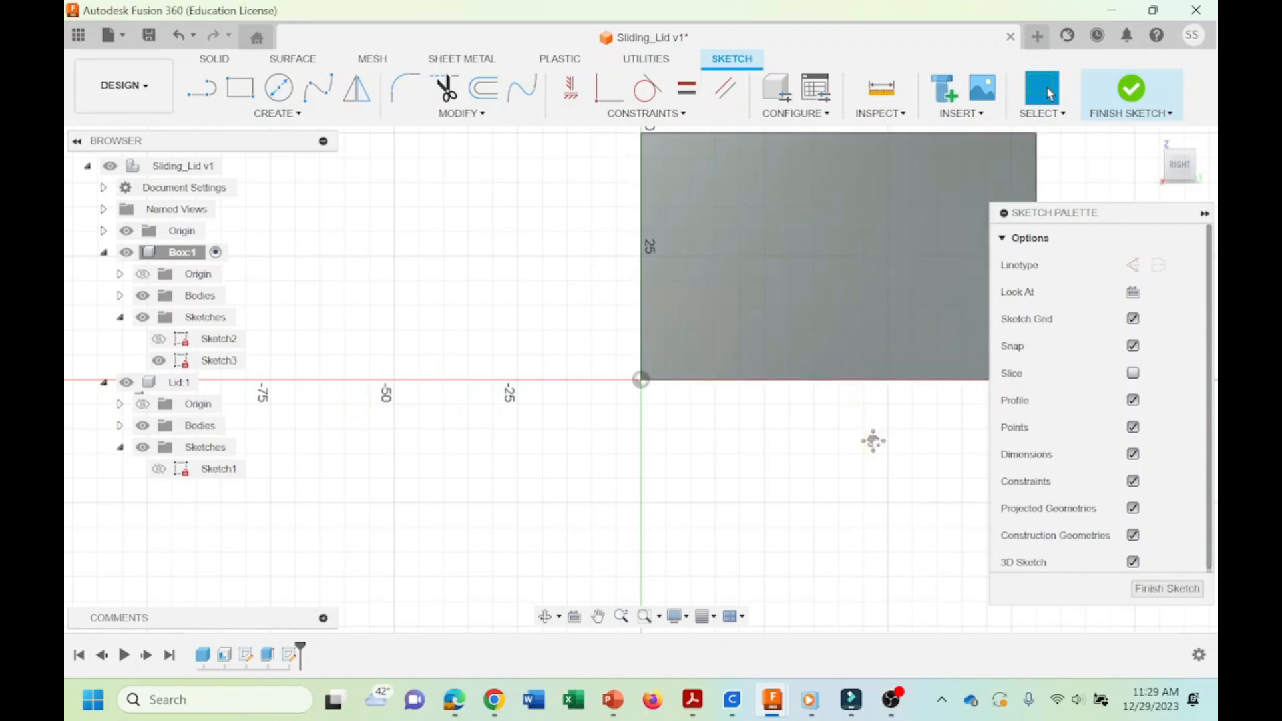
mouse_move(872, 438)
middle_mouse_down()
mouse_move(675, 487)
mouse_move(636, 484)
middle_mouse_up()
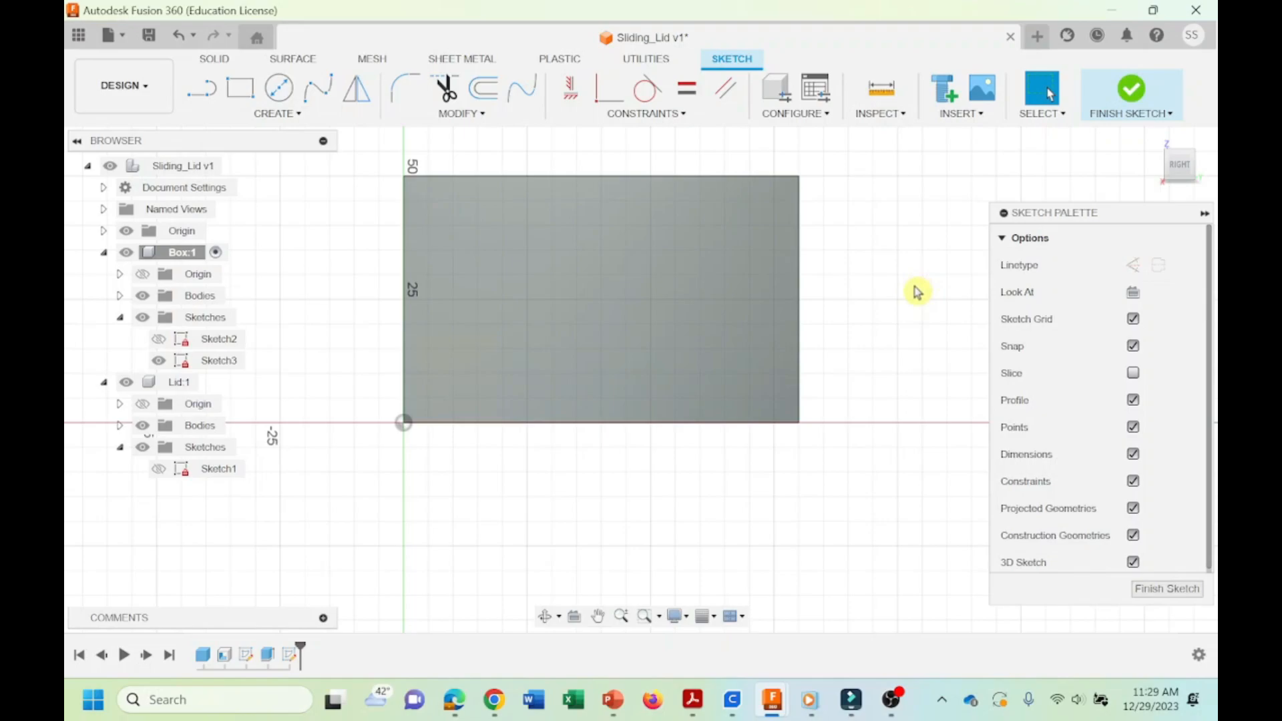
Draw a vertical line from the midpoint of the face's upper edge to the midpoint of its lower edge.
left_click(287, 115)
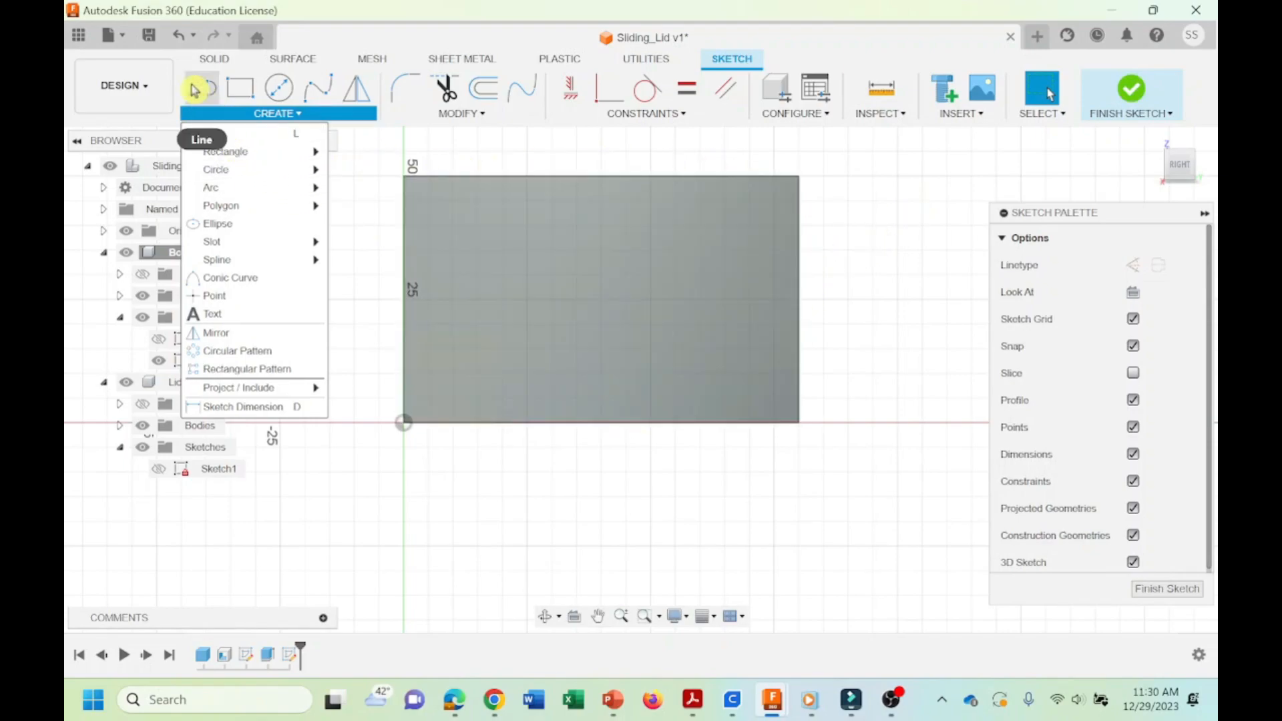
left_click(212, 134)
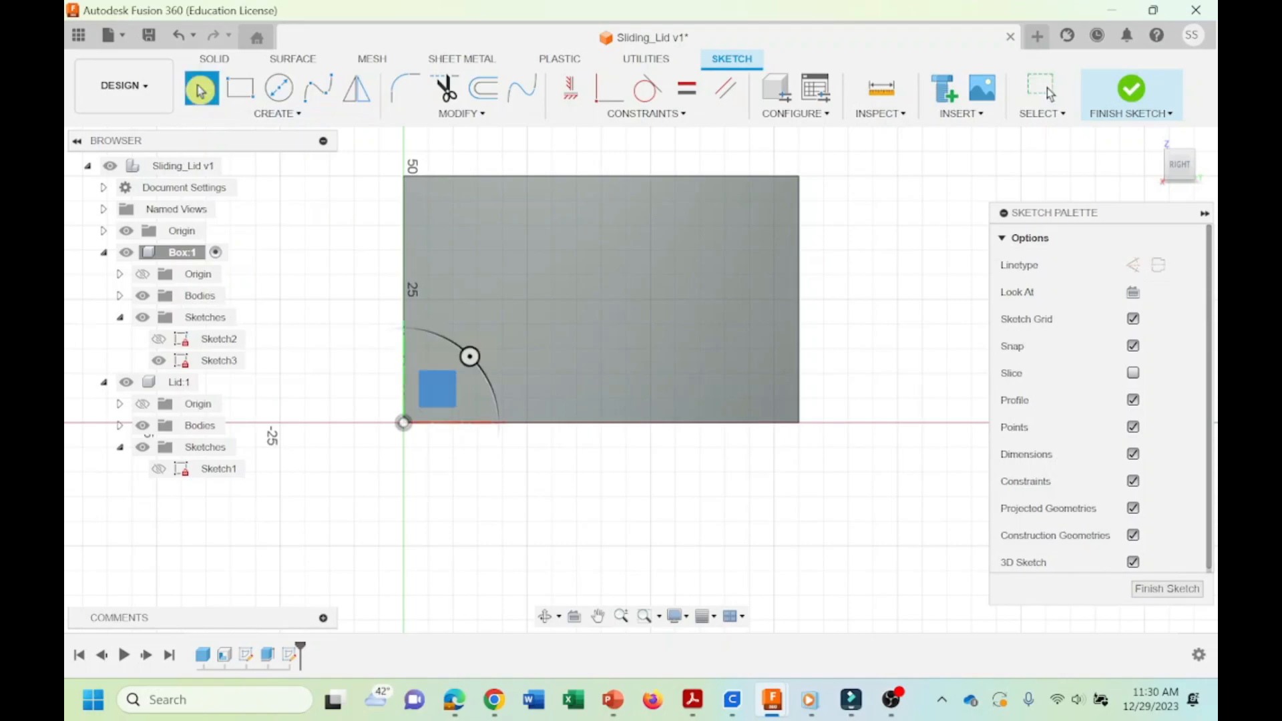
left_click(602, 175)
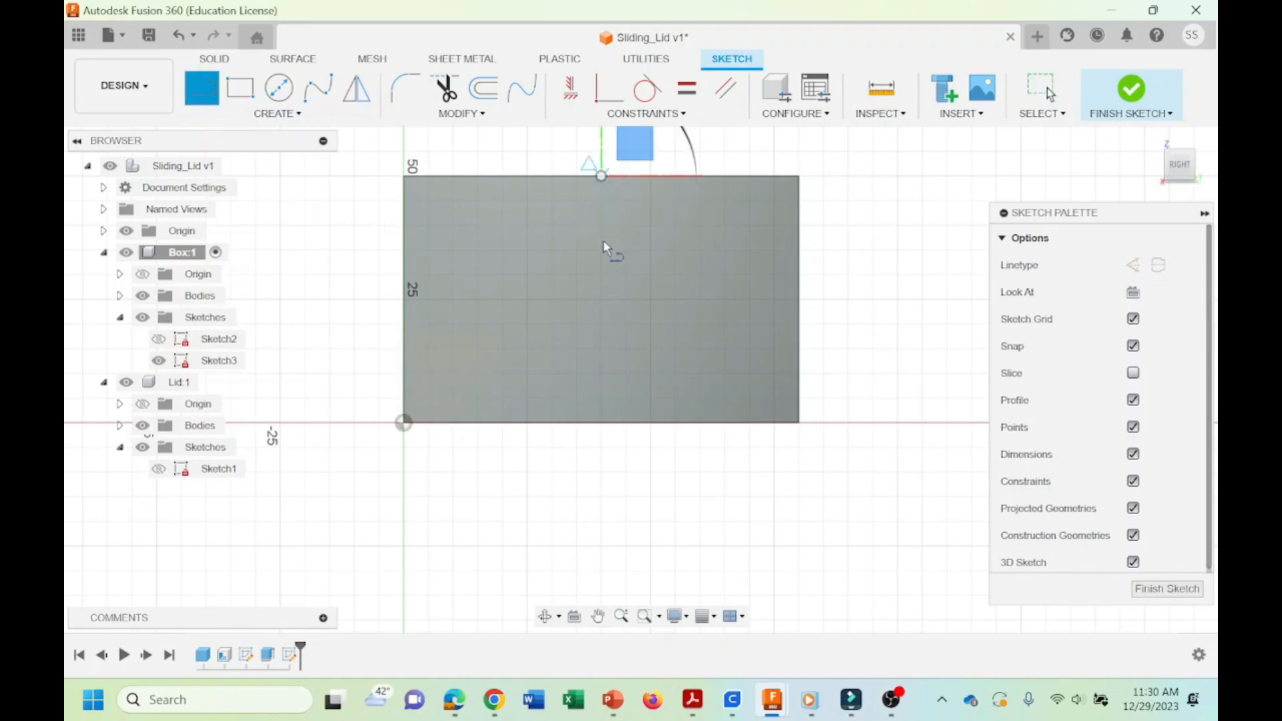
left_click(601, 422)
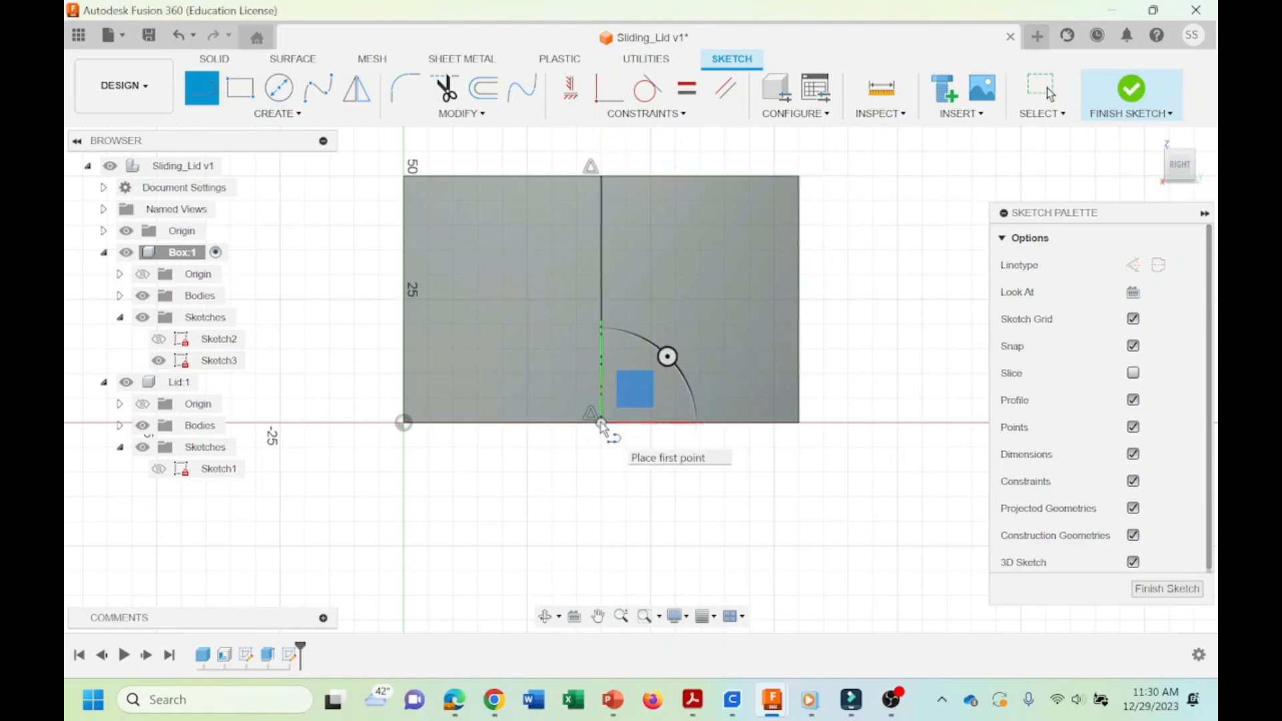
key("Escape")
Convert the vertical centre line to a construction line.
left_click(603, 317)
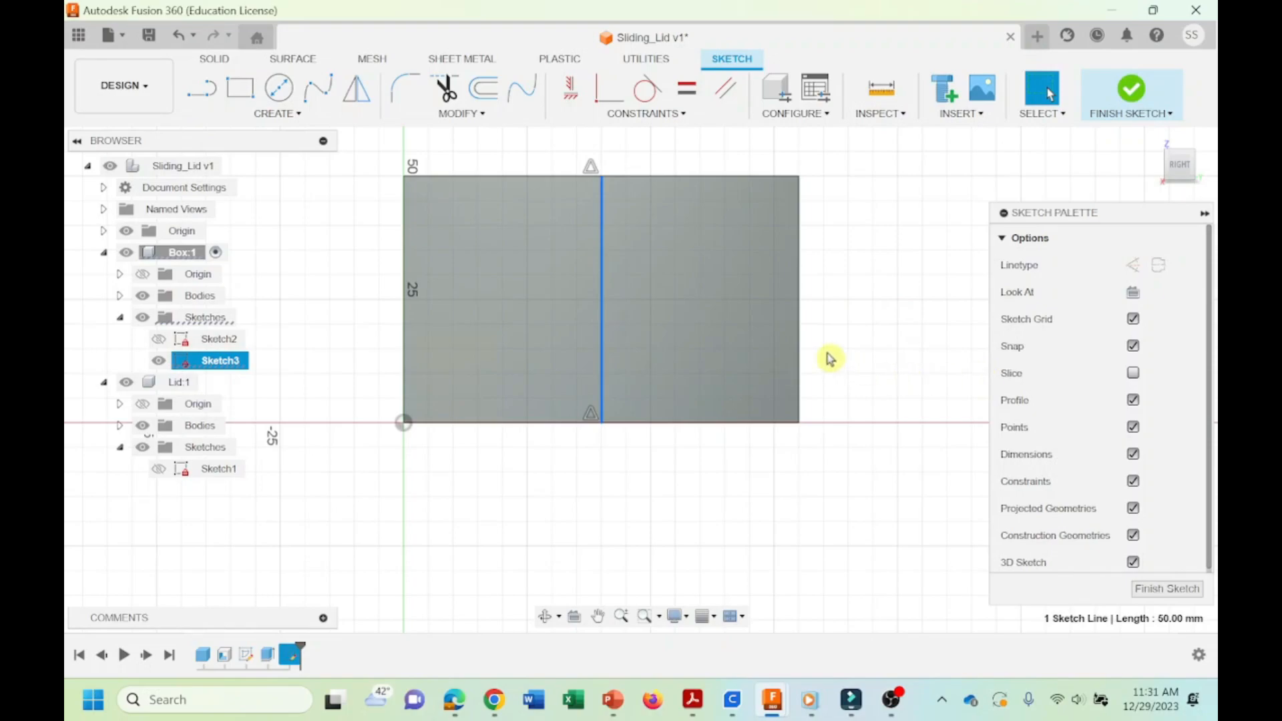
left_click(892, 243)
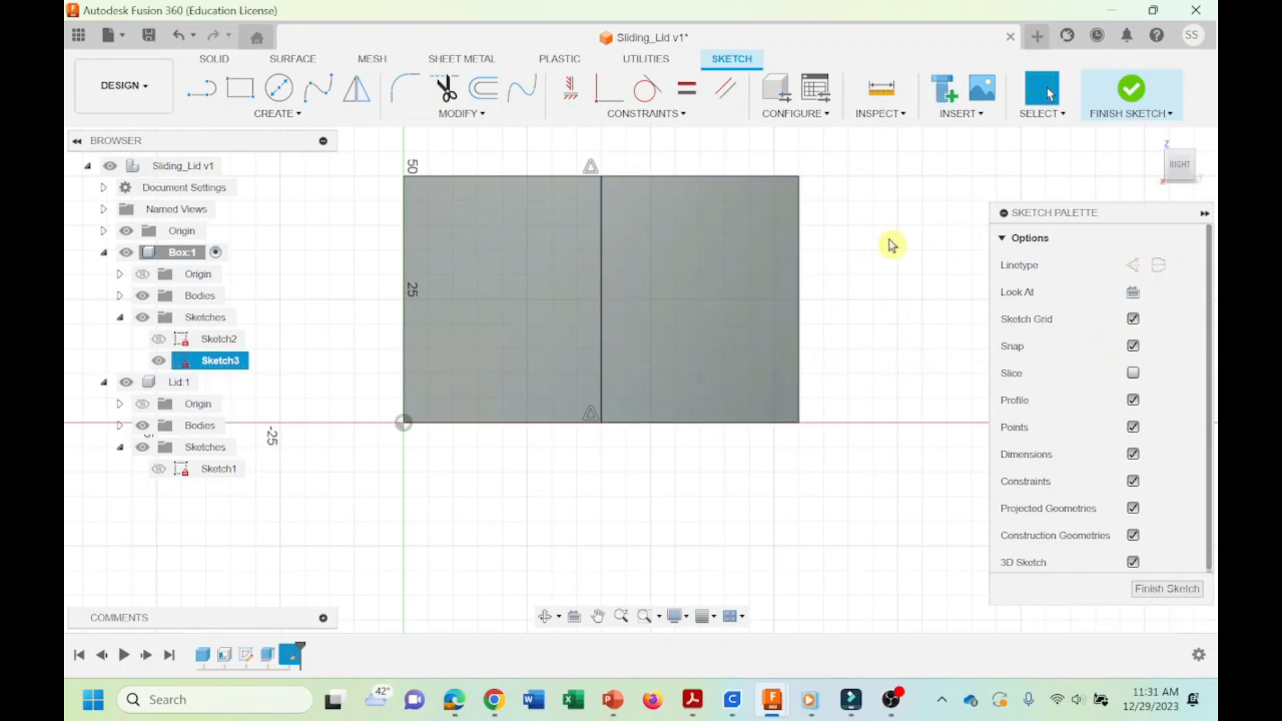
left_click(601, 249)
left_click(601, 249)
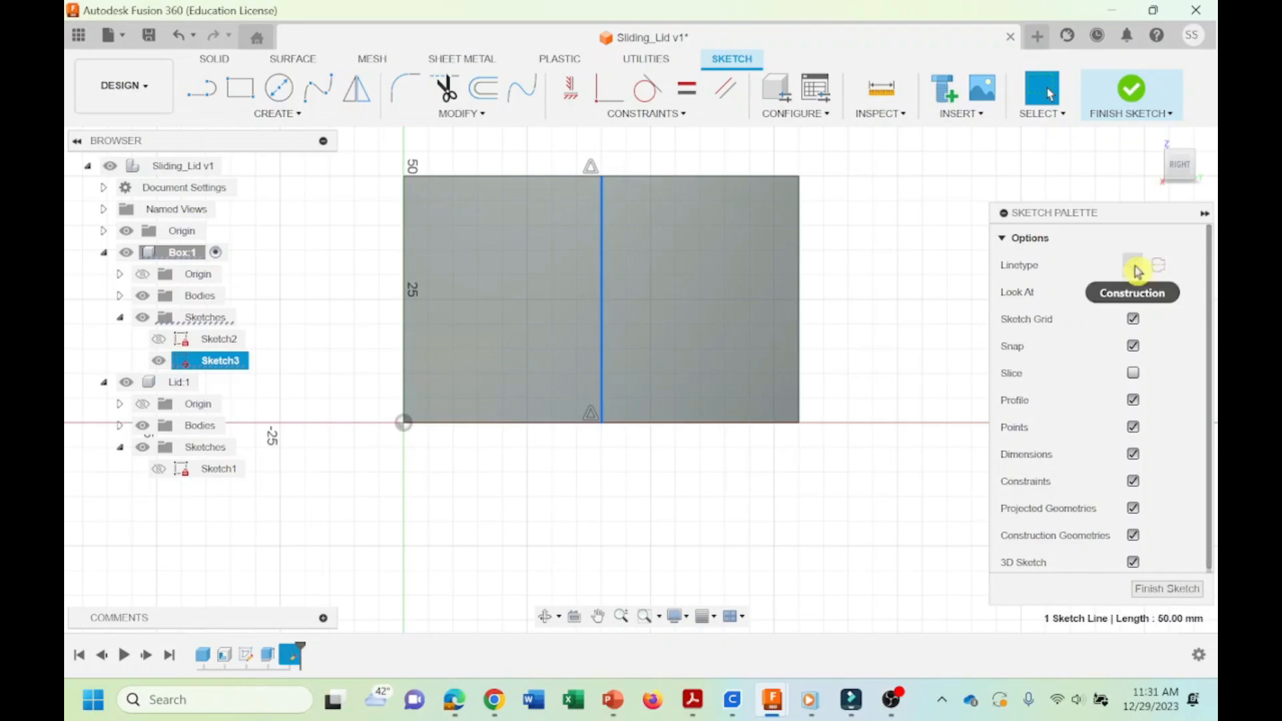
left_click(1135, 268)
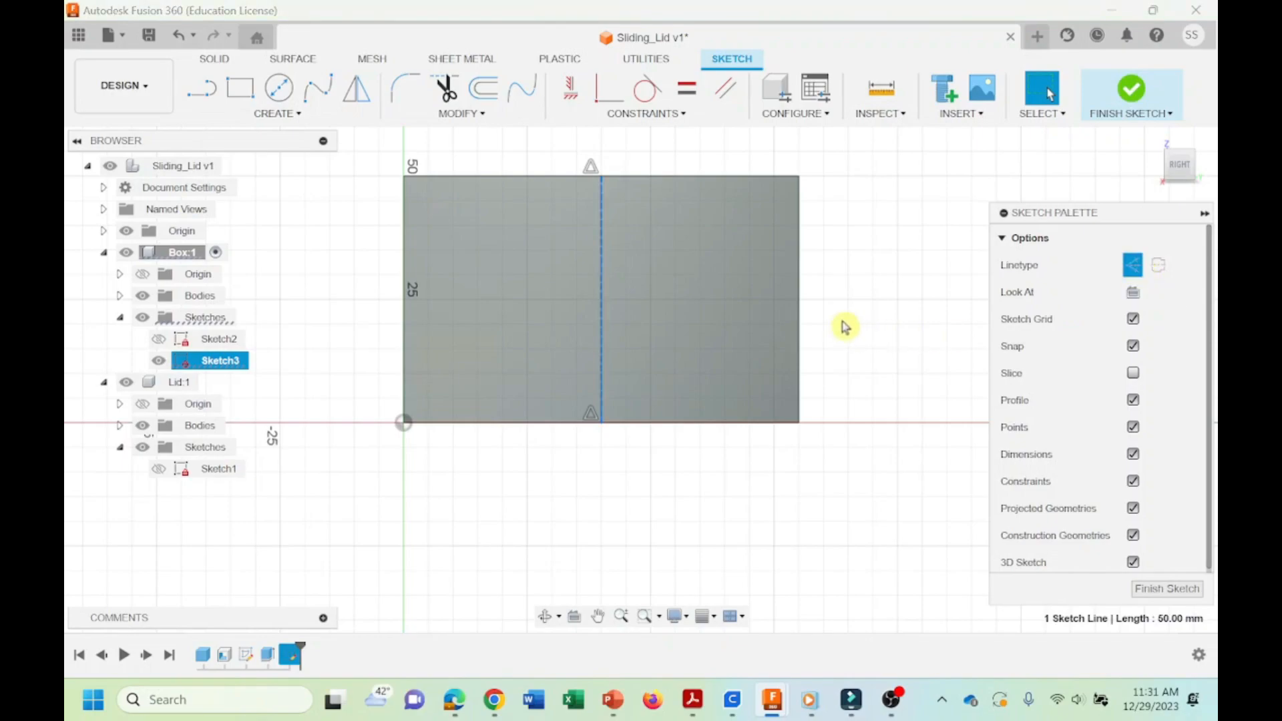
Draw a horizontal line between the midpoints of the face's two side edges and convert it to a construction line.
left_click(200, 88)
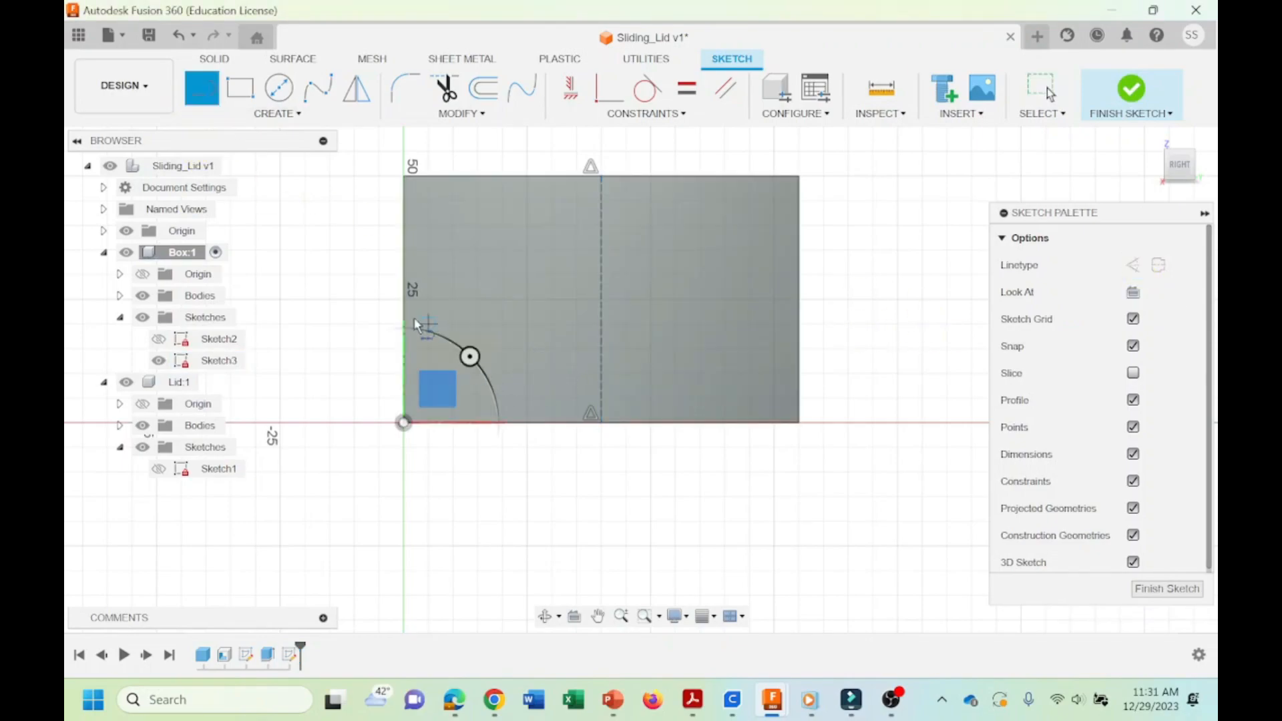
left_click(404, 299)
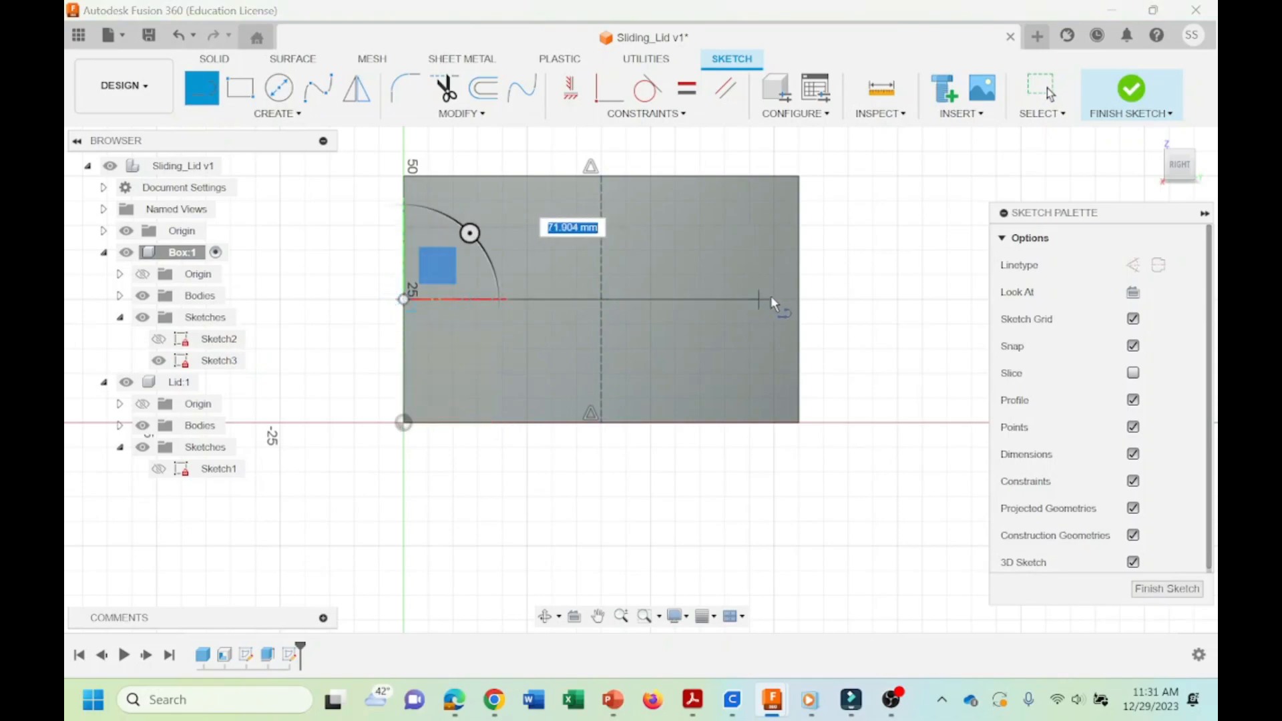
left_click(799, 299)
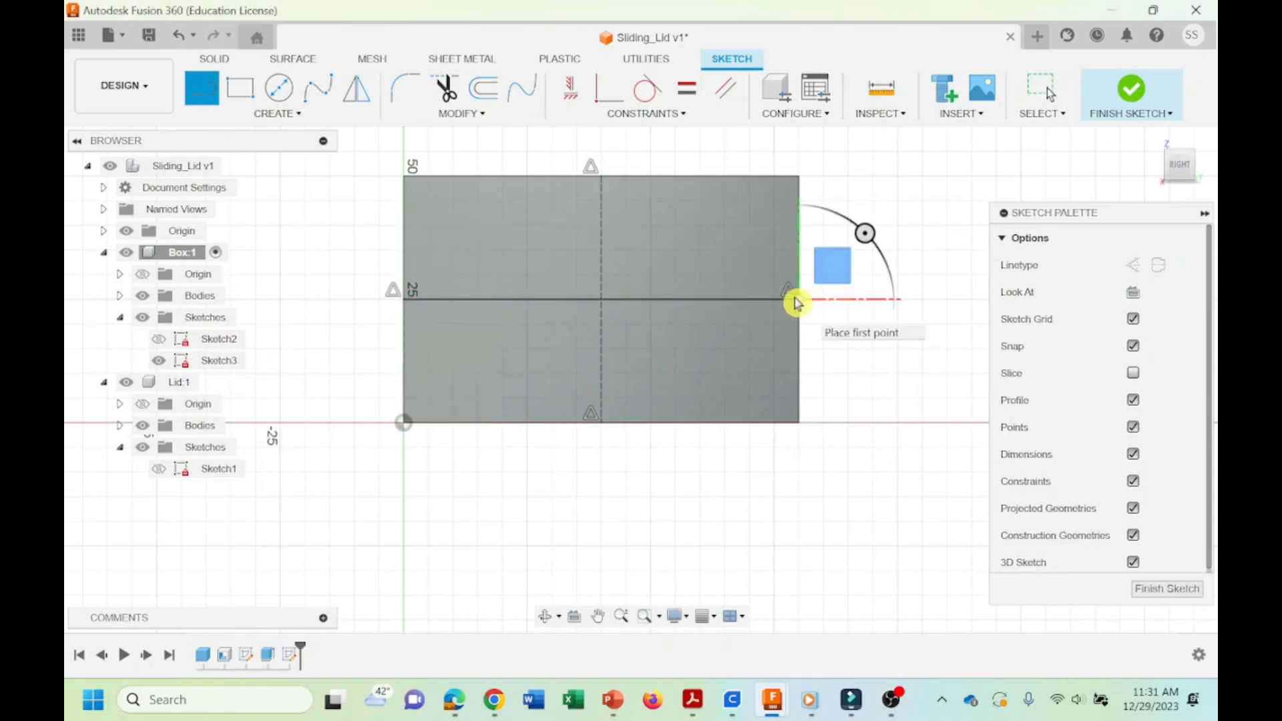
key("Escape")
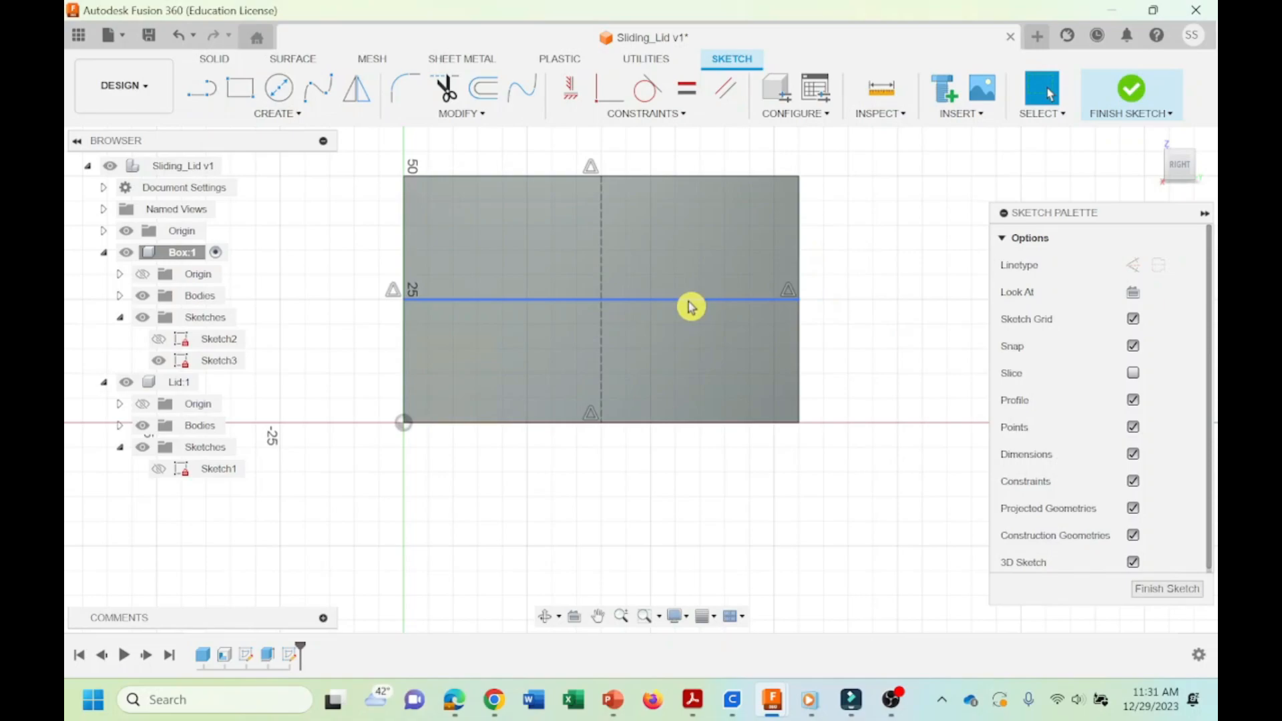
left_click(691, 307)
left_click(1133, 265)
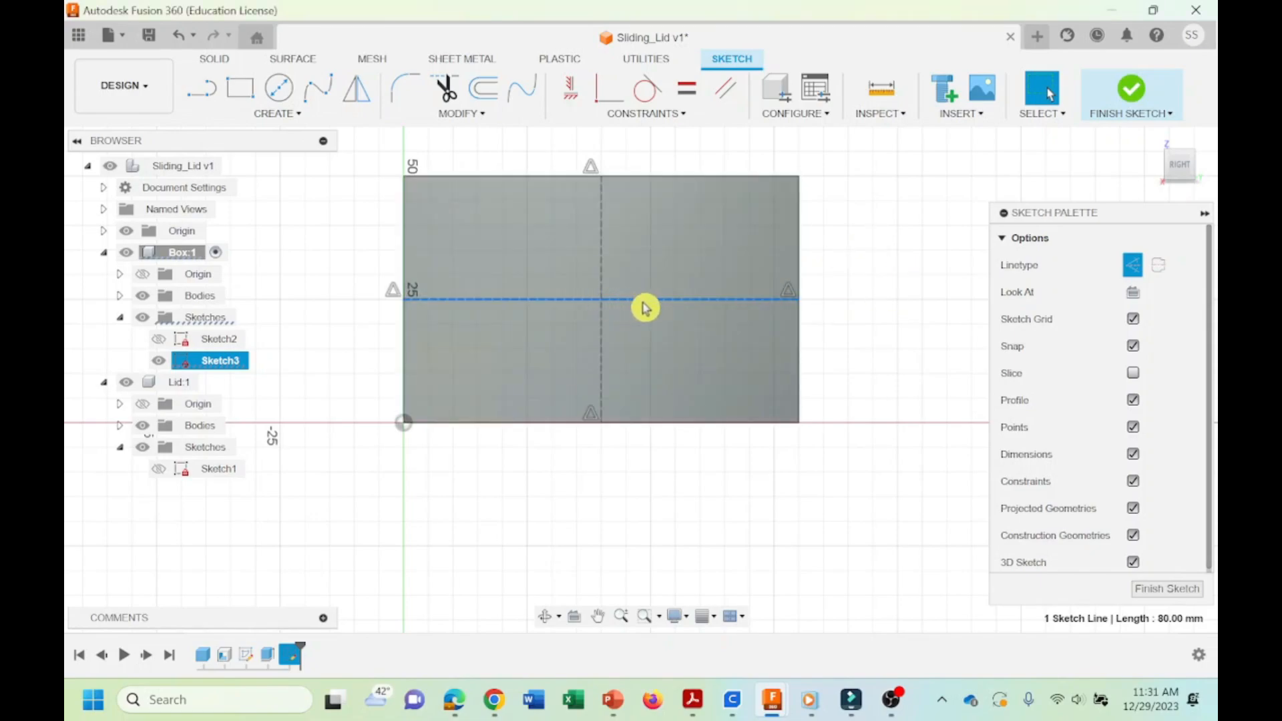
Add the text "Easy Electric" along the horizontal construction line as its path.
left_click(288, 115)
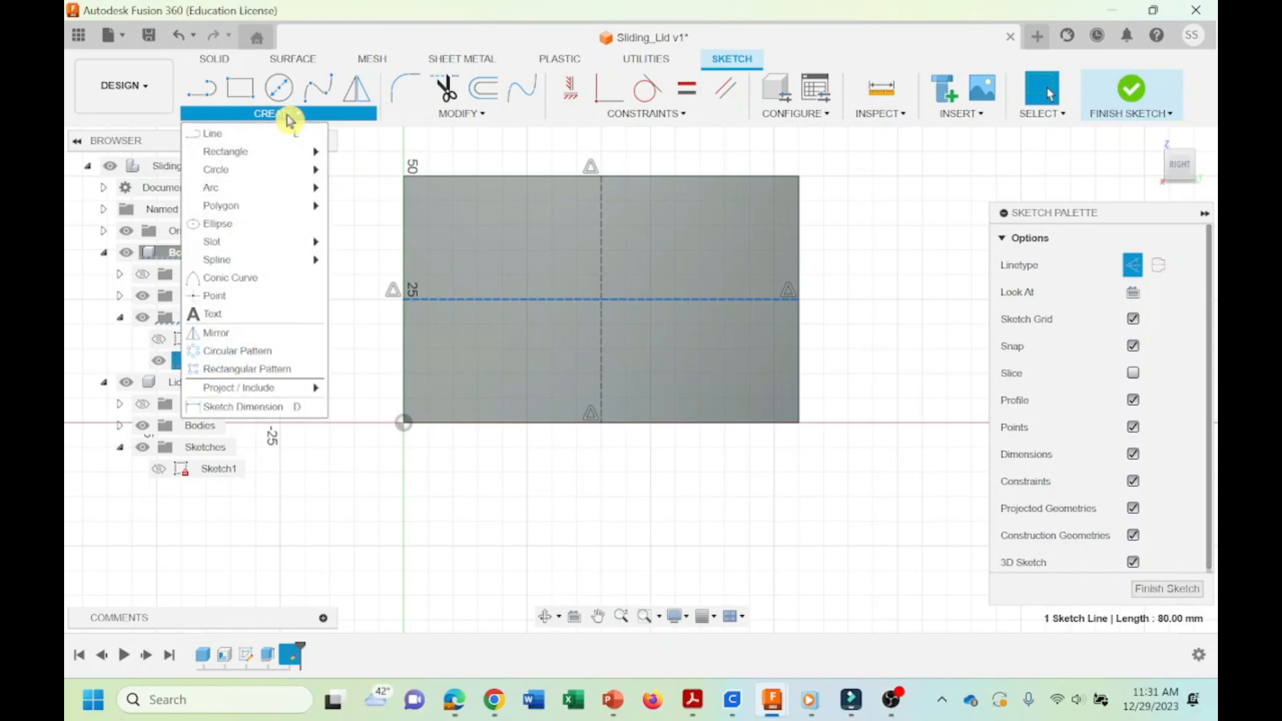
left_click(219, 314)
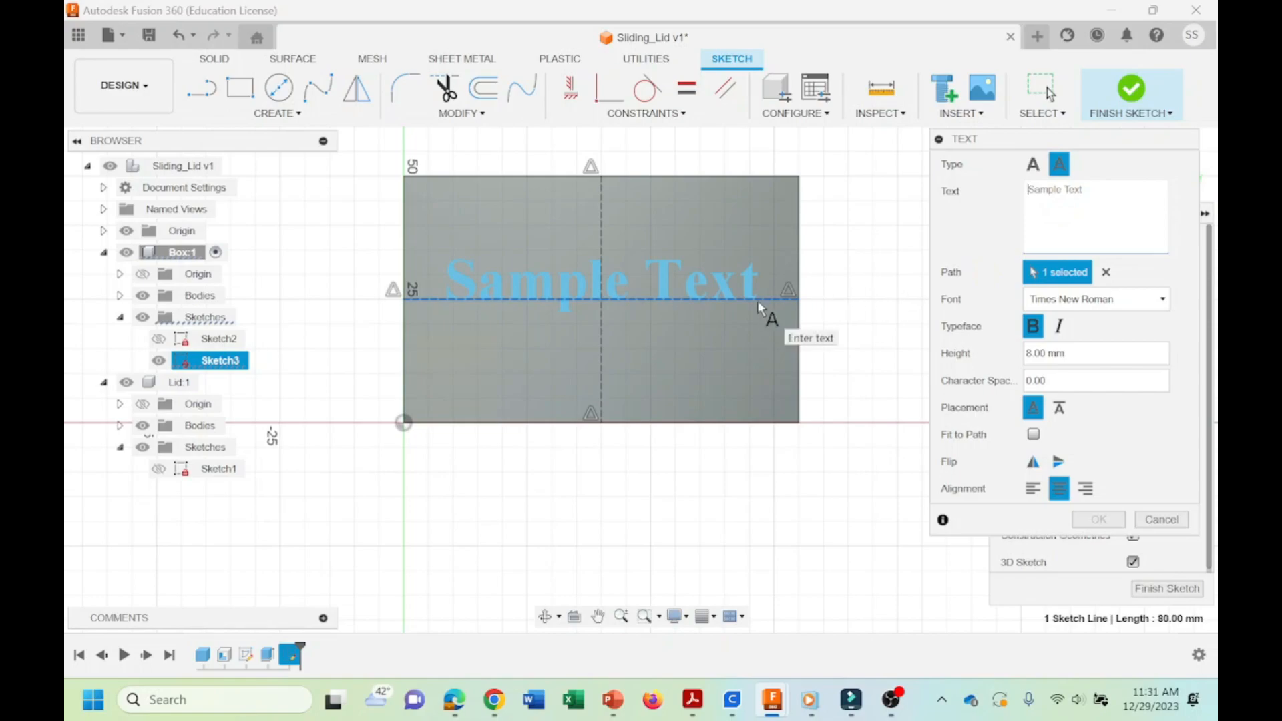
left_click(1095, 194)
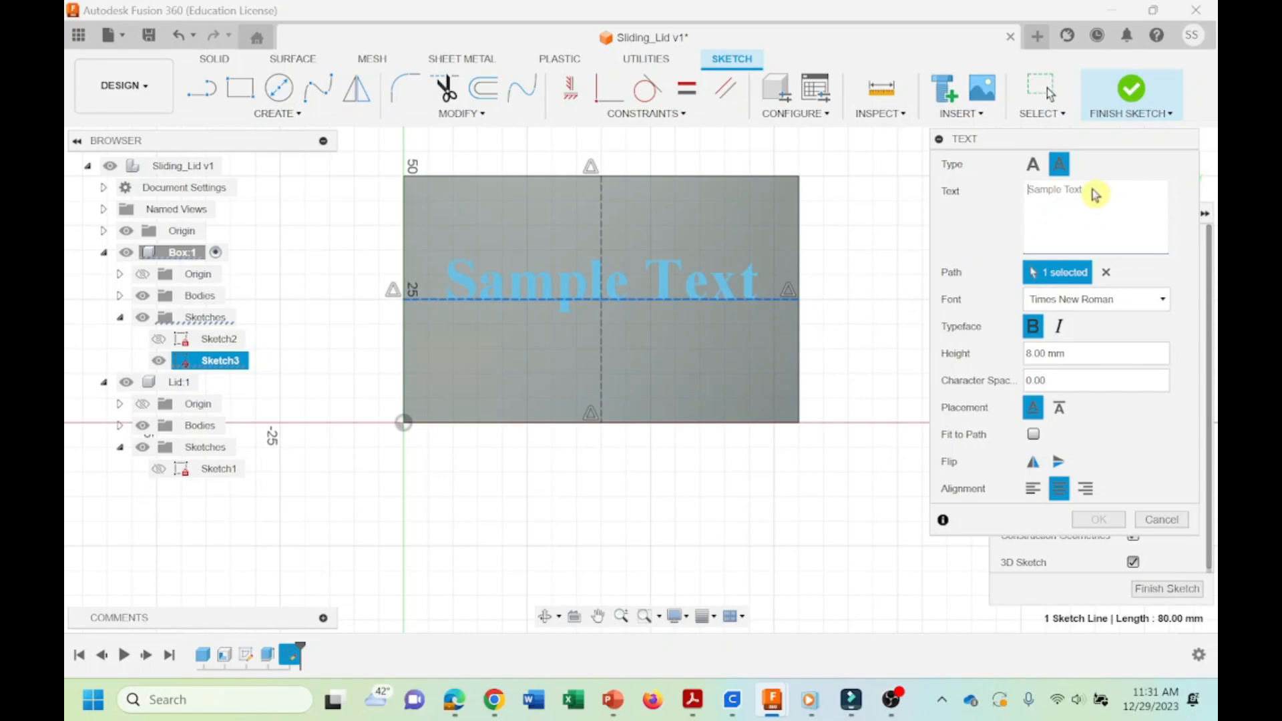
type("Easy")
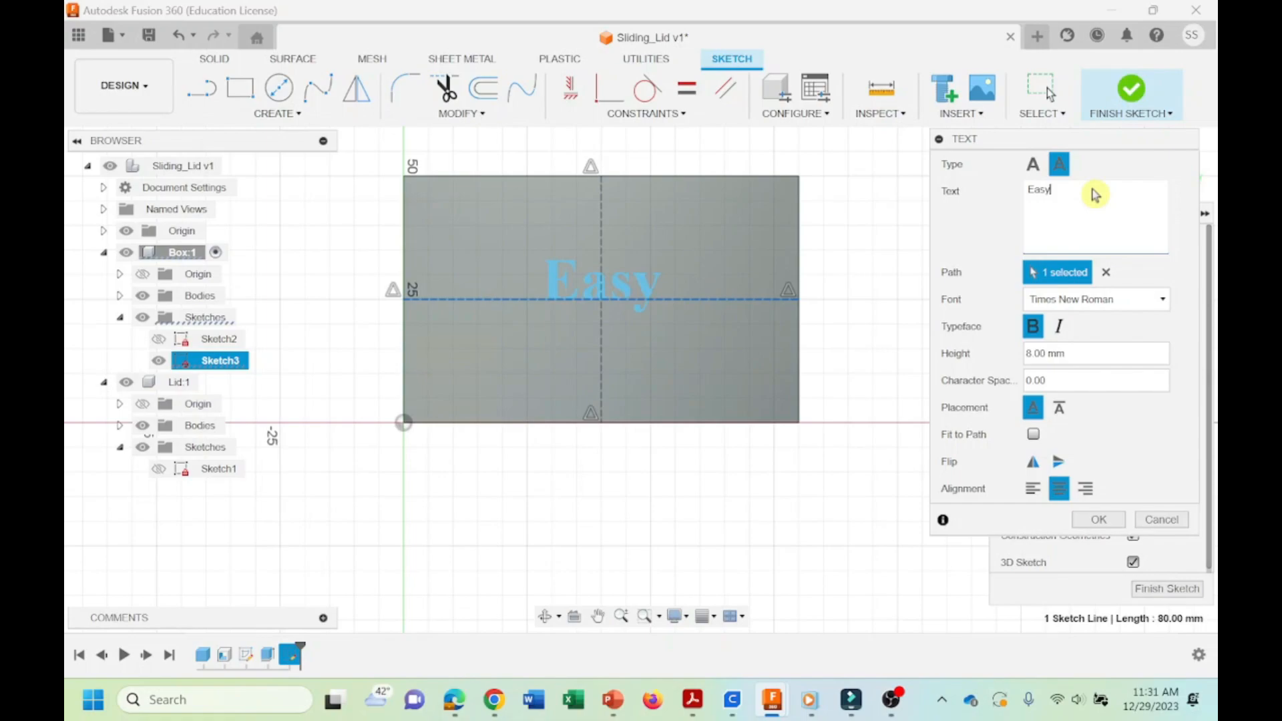
type(" Ele")
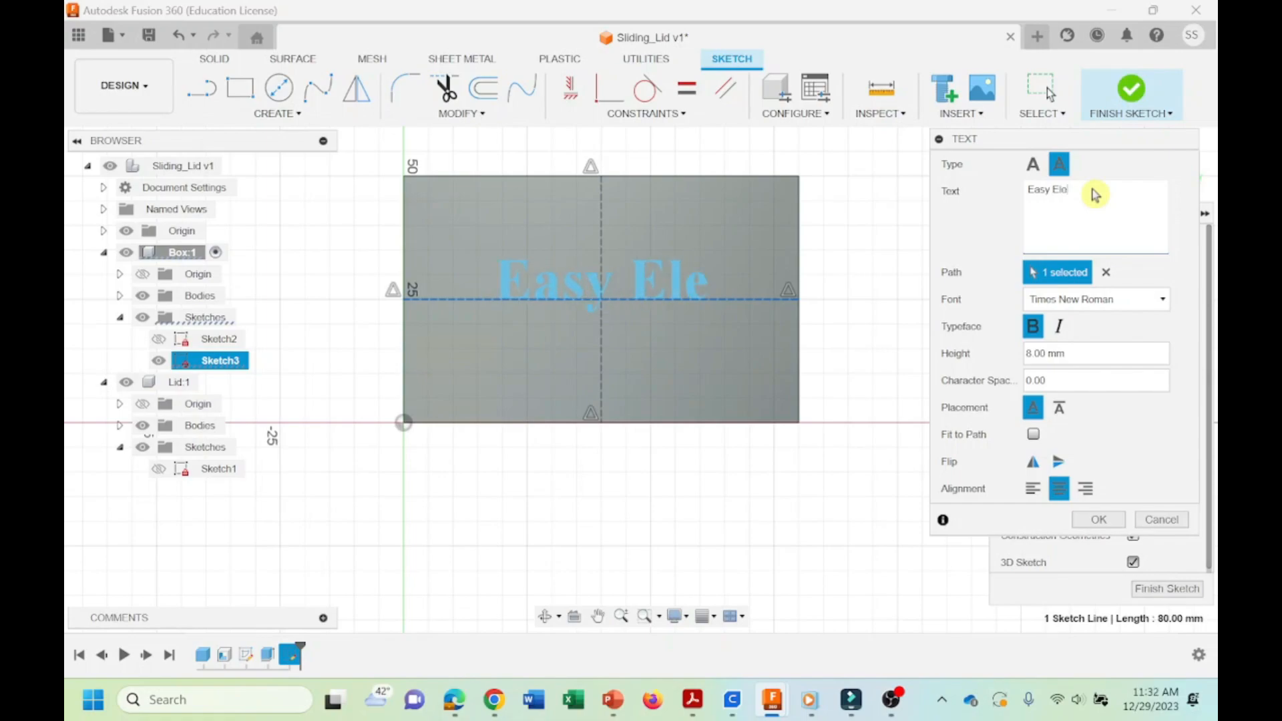
type("ctric")
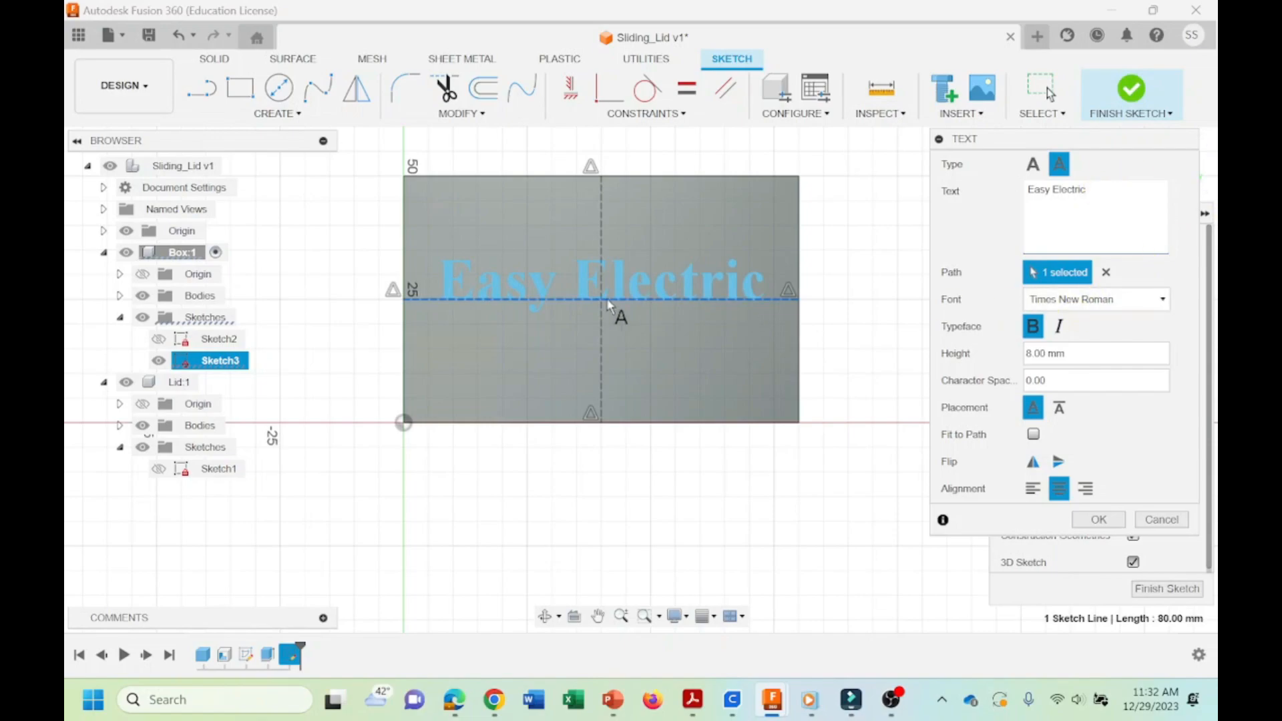
Set the "Easy Electric" text to a bold, non-italic typeface with a height of 8 mm.
left_click(1040, 333)
left_click(1040, 333)
left_click(1056, 333)
left_click(1061, 334)
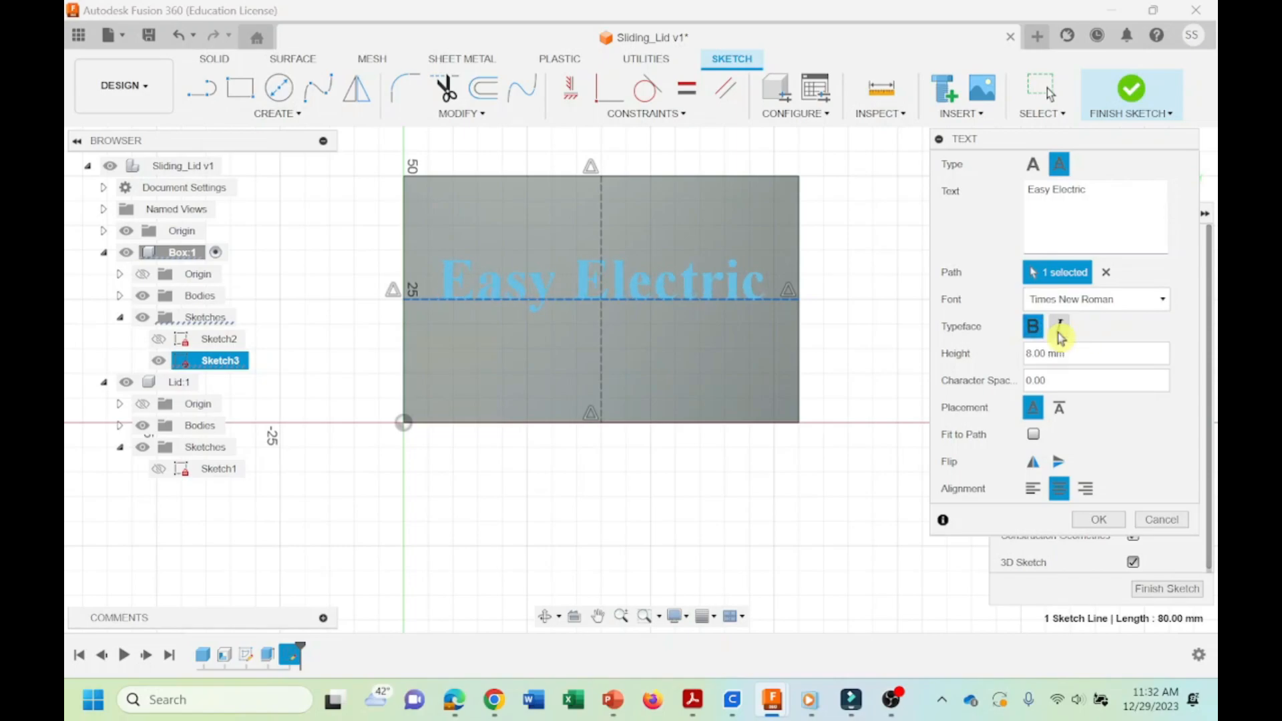
left_click(1081, 357)
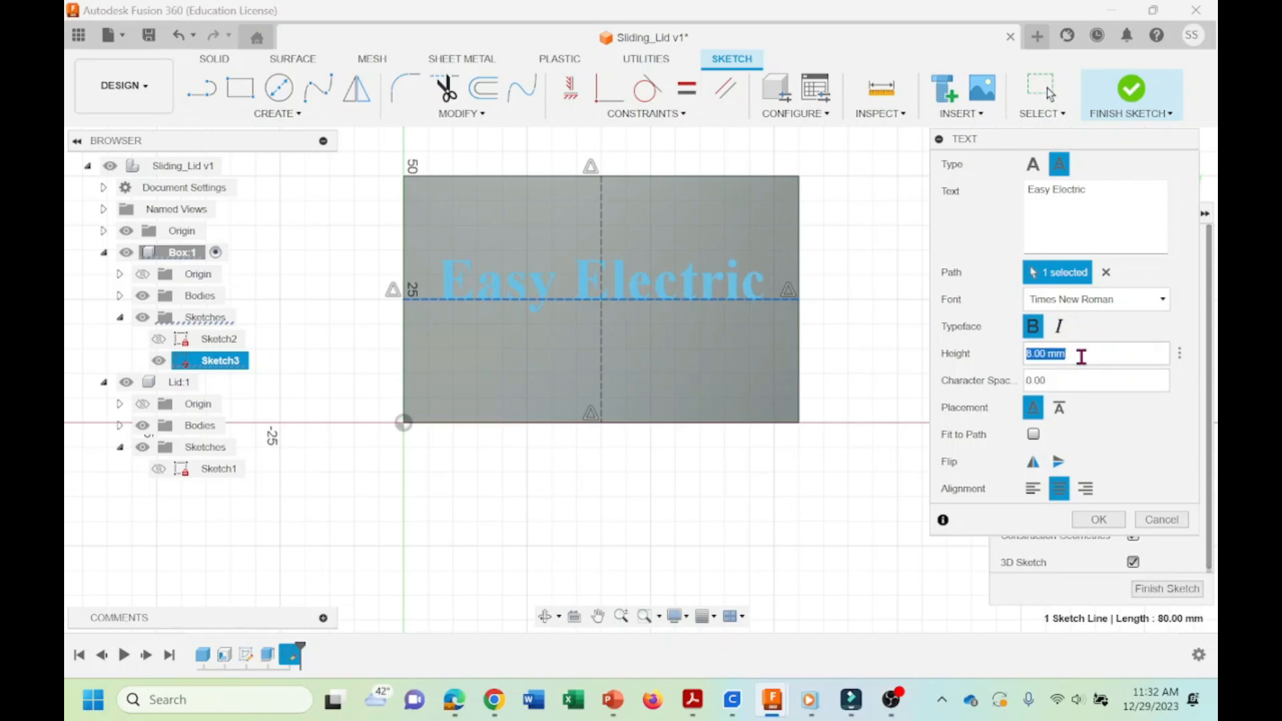
type("9")
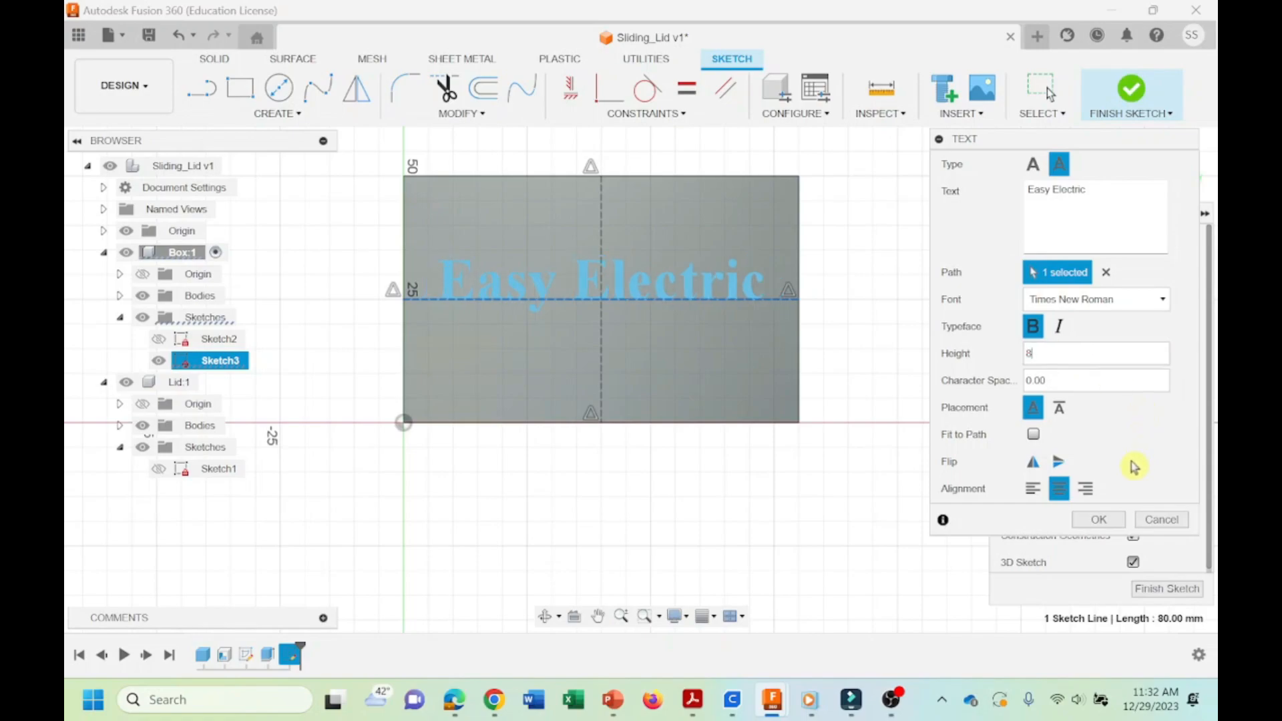
Try the vertical and horizontal flip options on the text, turning each one back off.
left_click(1061, 464)
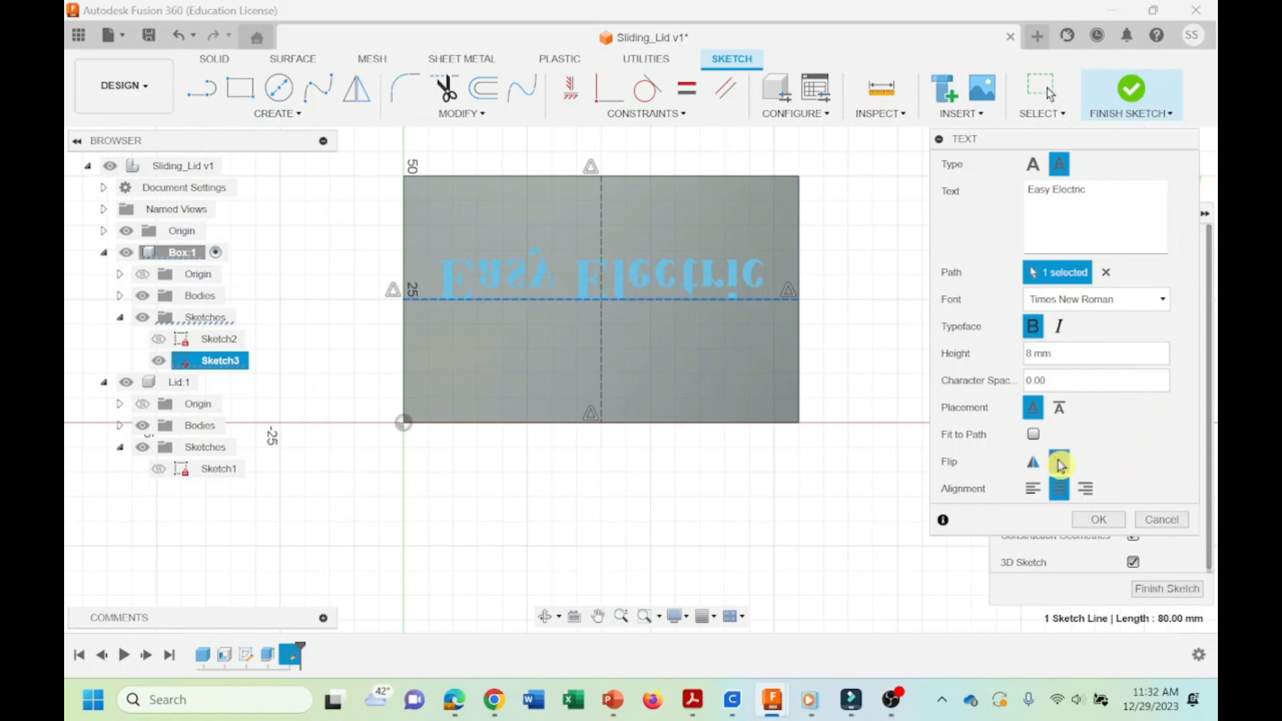
left_click(1061, 465)
left_click(1037, 464)
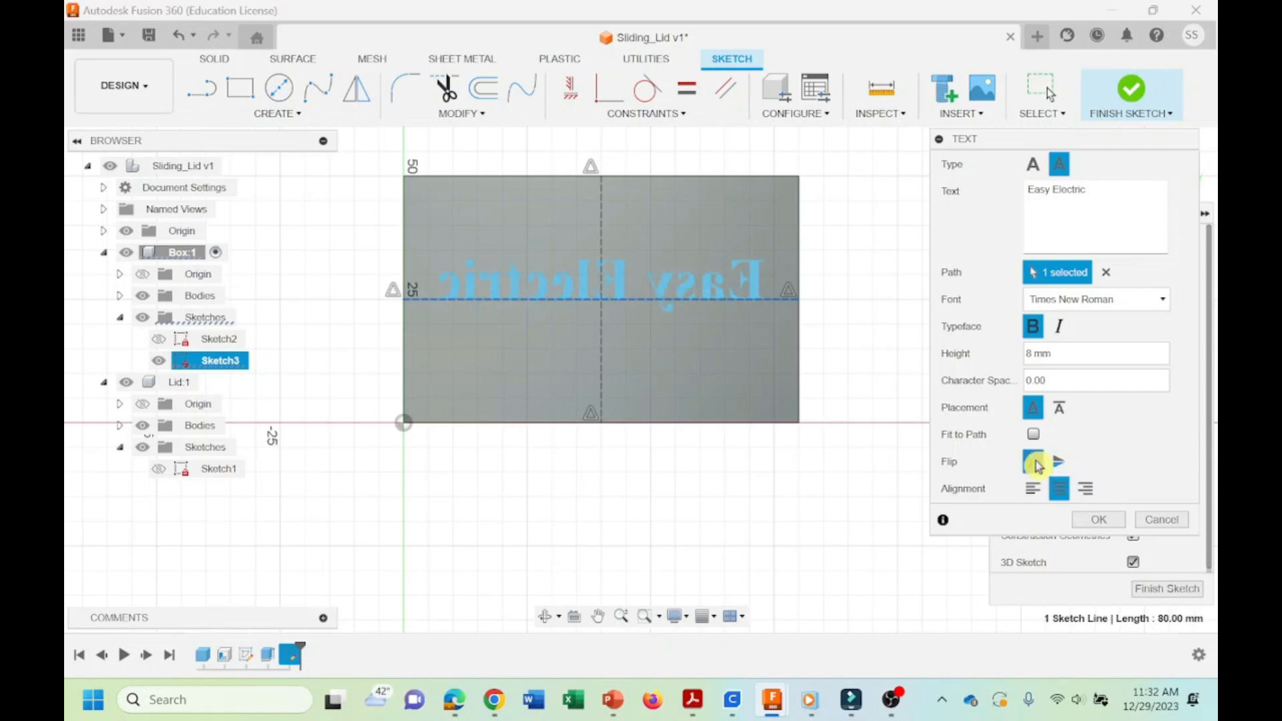
left_click(1036, 463)
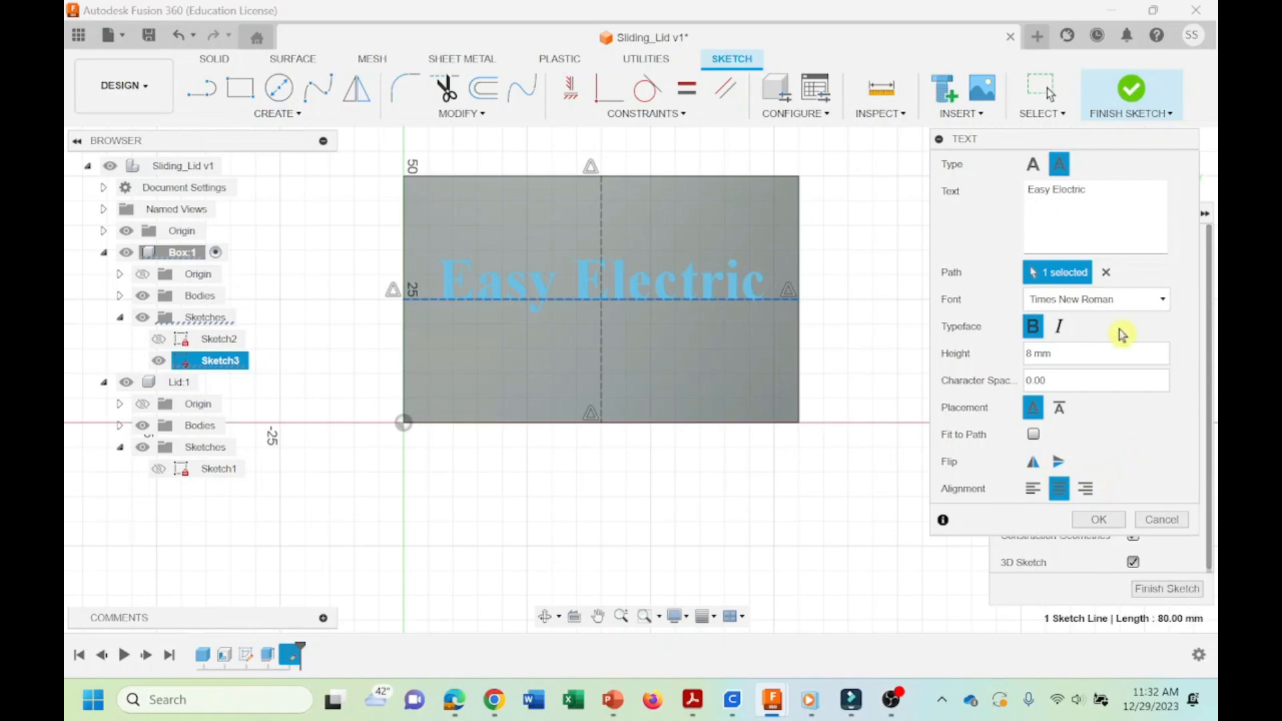
Accept the "Easy Electric" text and finish the sketch.
left_click(1099, 520)
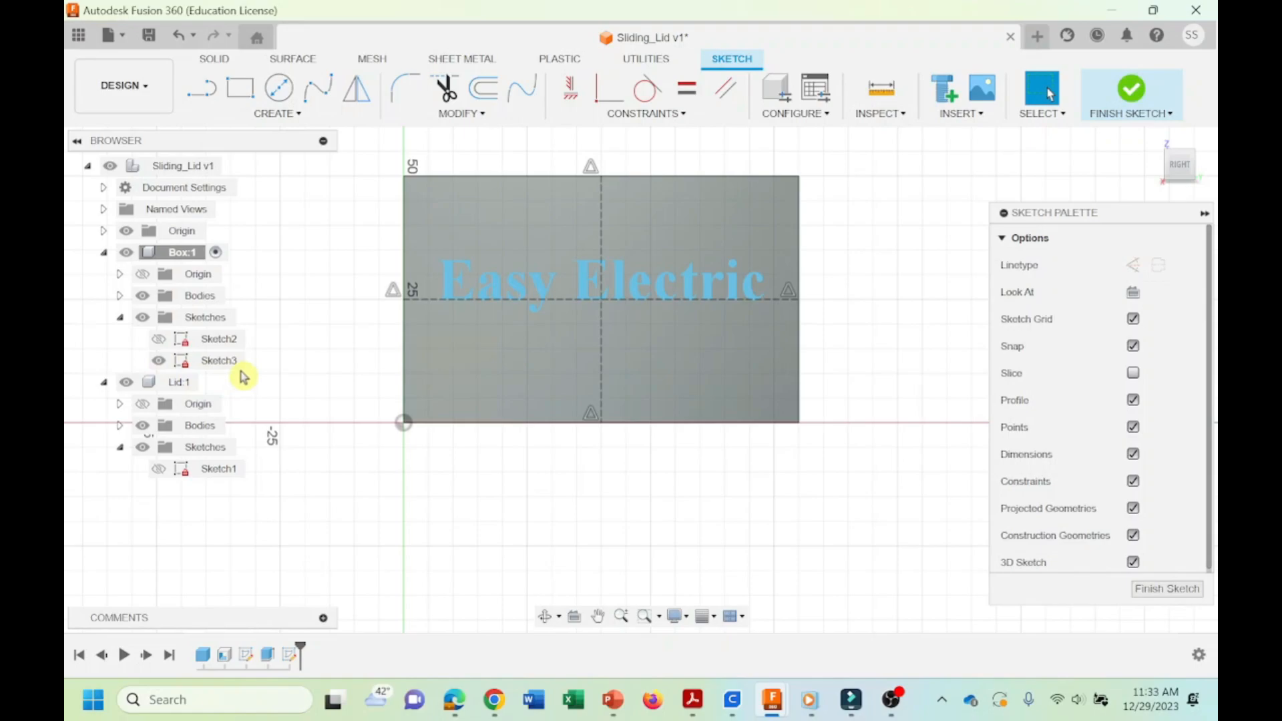
left_click(1180, 595)
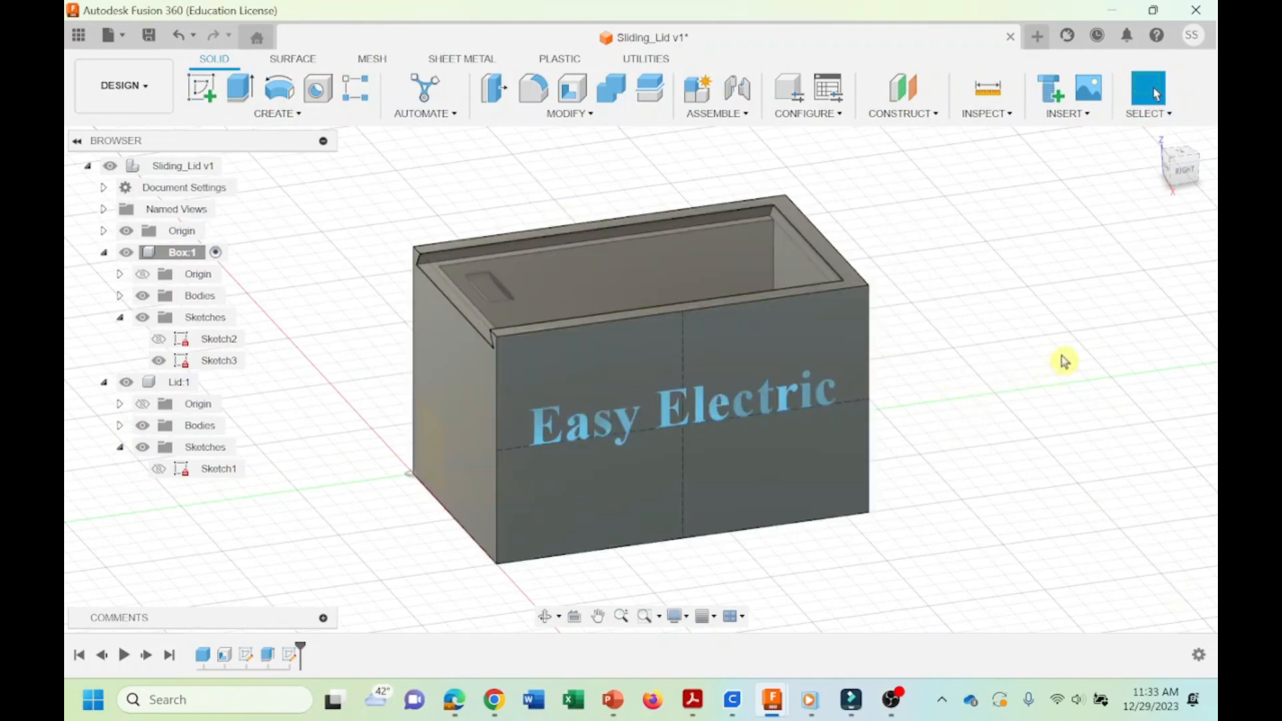
Try extruding the "Easy Electric" text 10 mm outward from the side face as a join, and undo the extrusion.
left_click(708, 410)
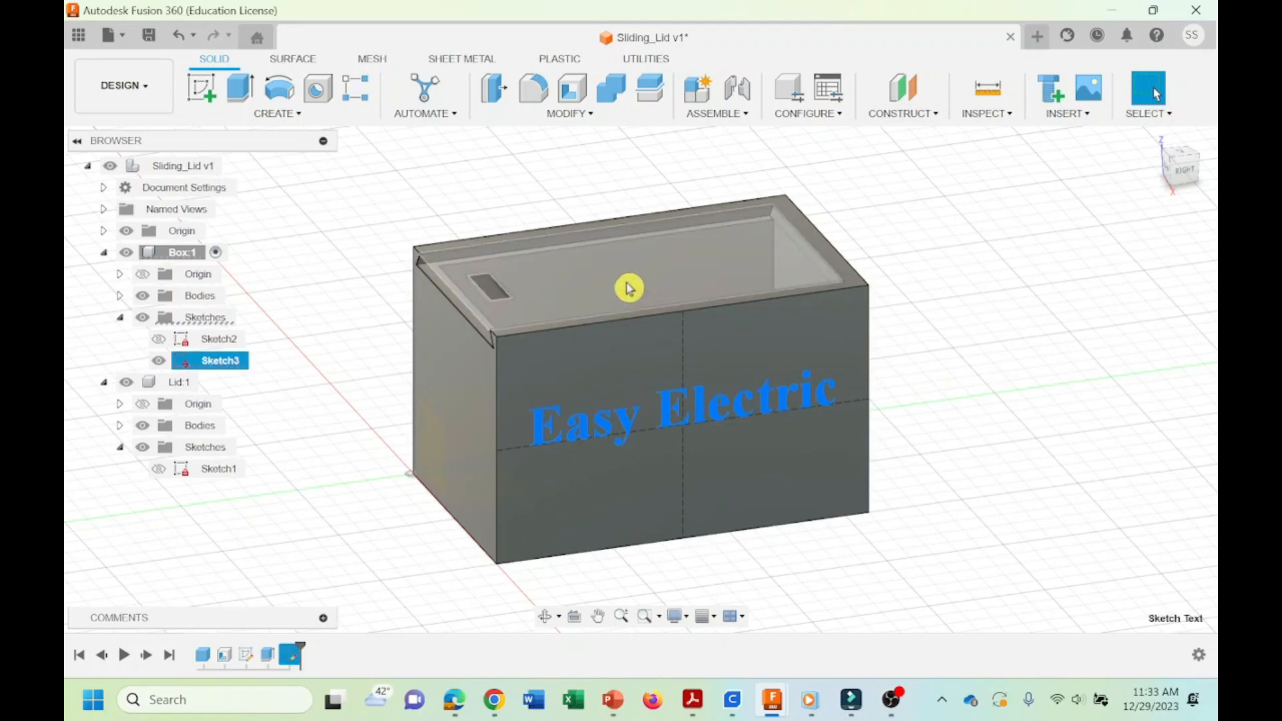
left_click(242, 90)
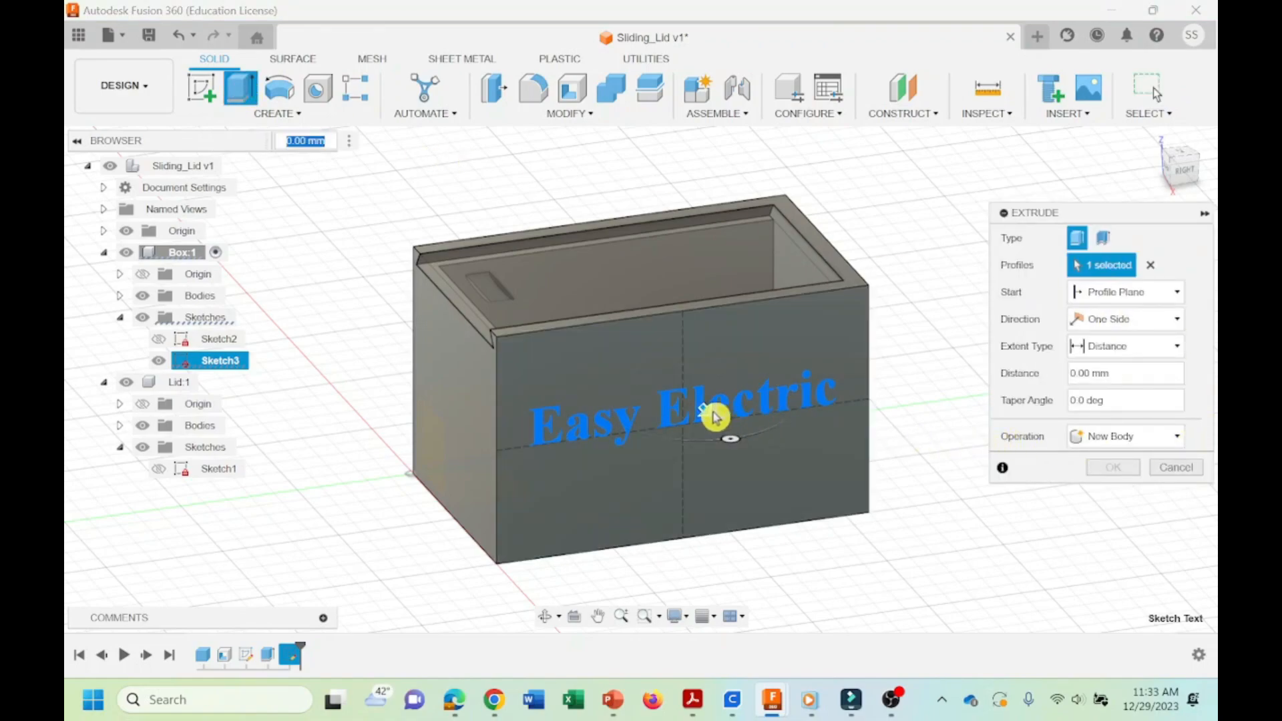
mouse_move(706, 410)
left_mouse_down()
mouse_move(732, 443)
mouse_move(722, 429)
left_mouse_up()
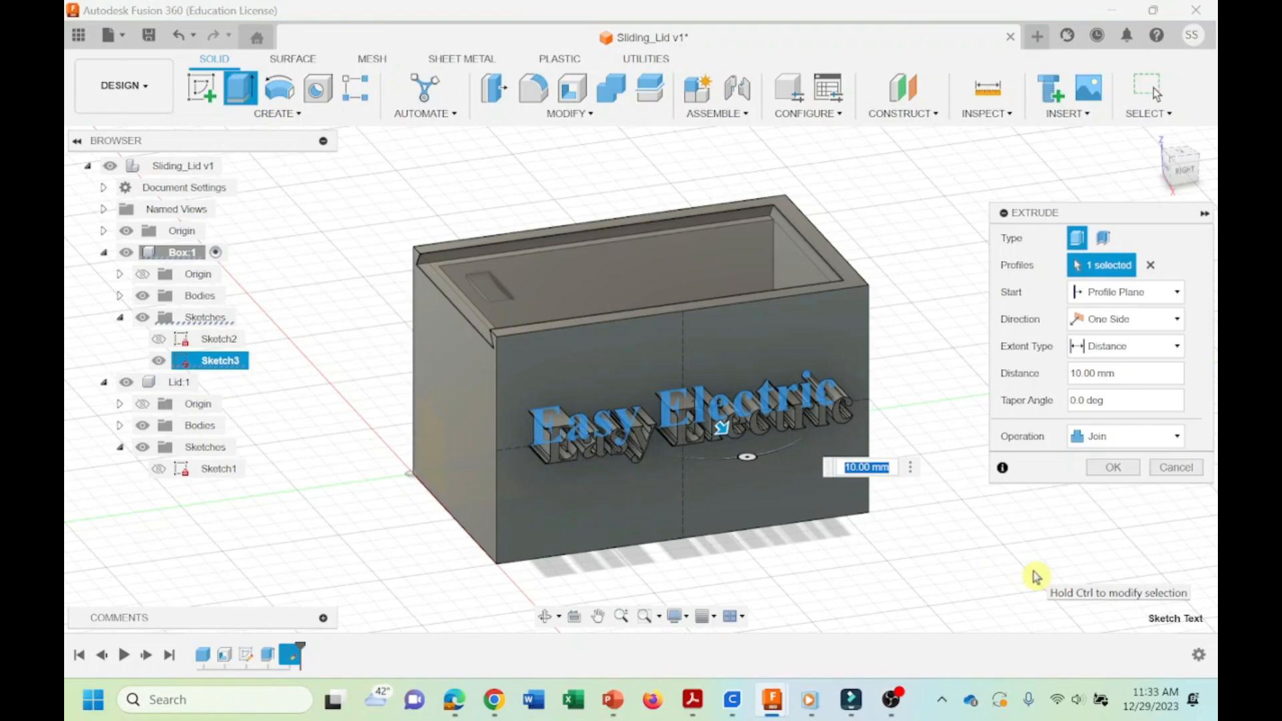
left_click(1136, 374)
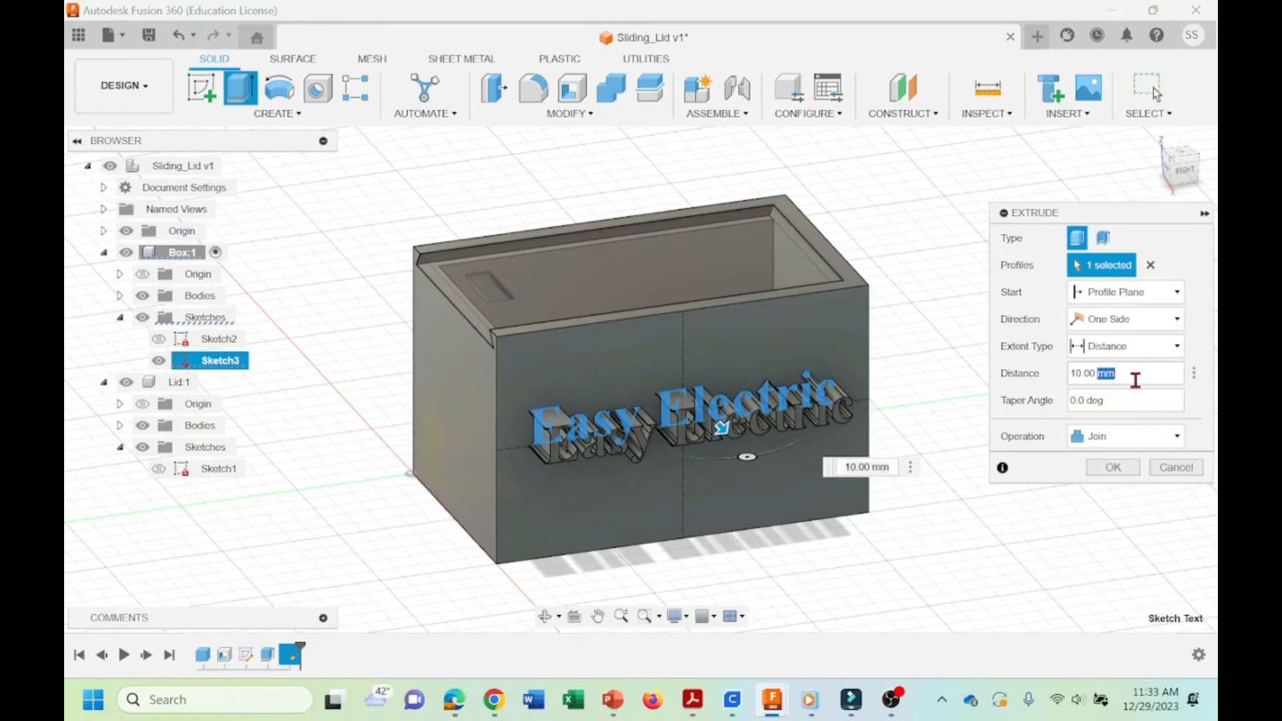
type("5")
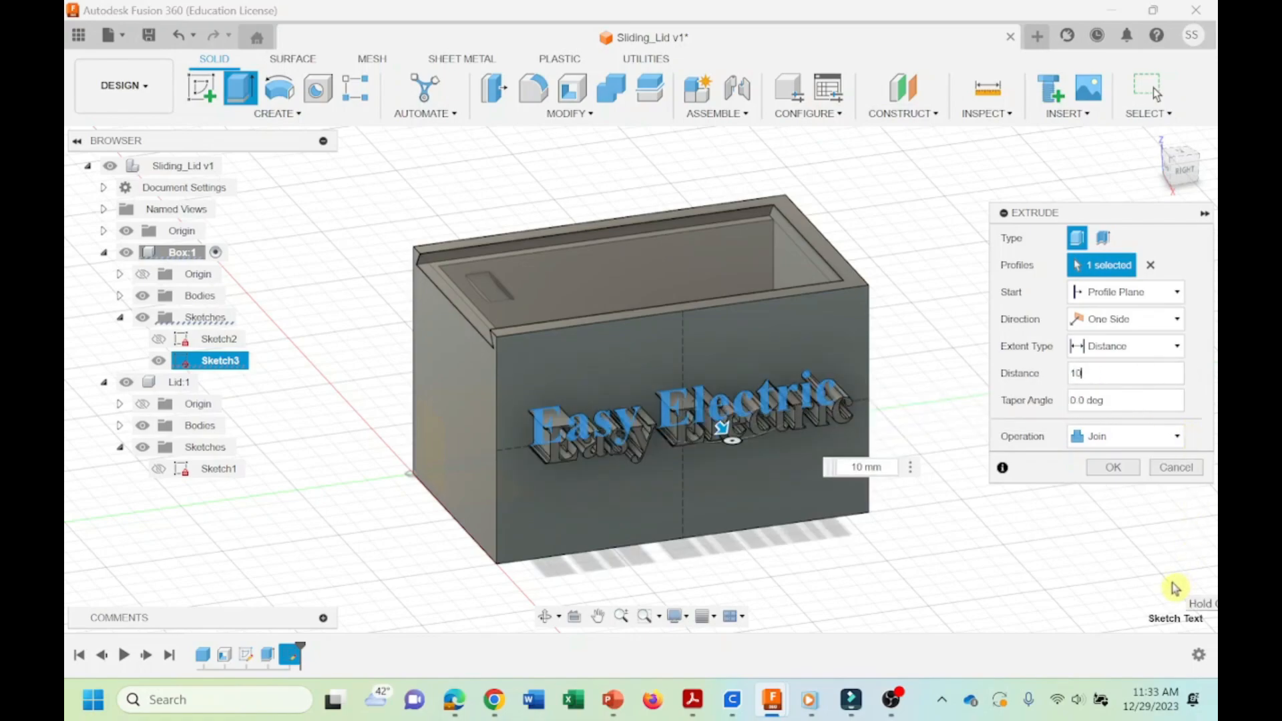
left_click(1114, 469)
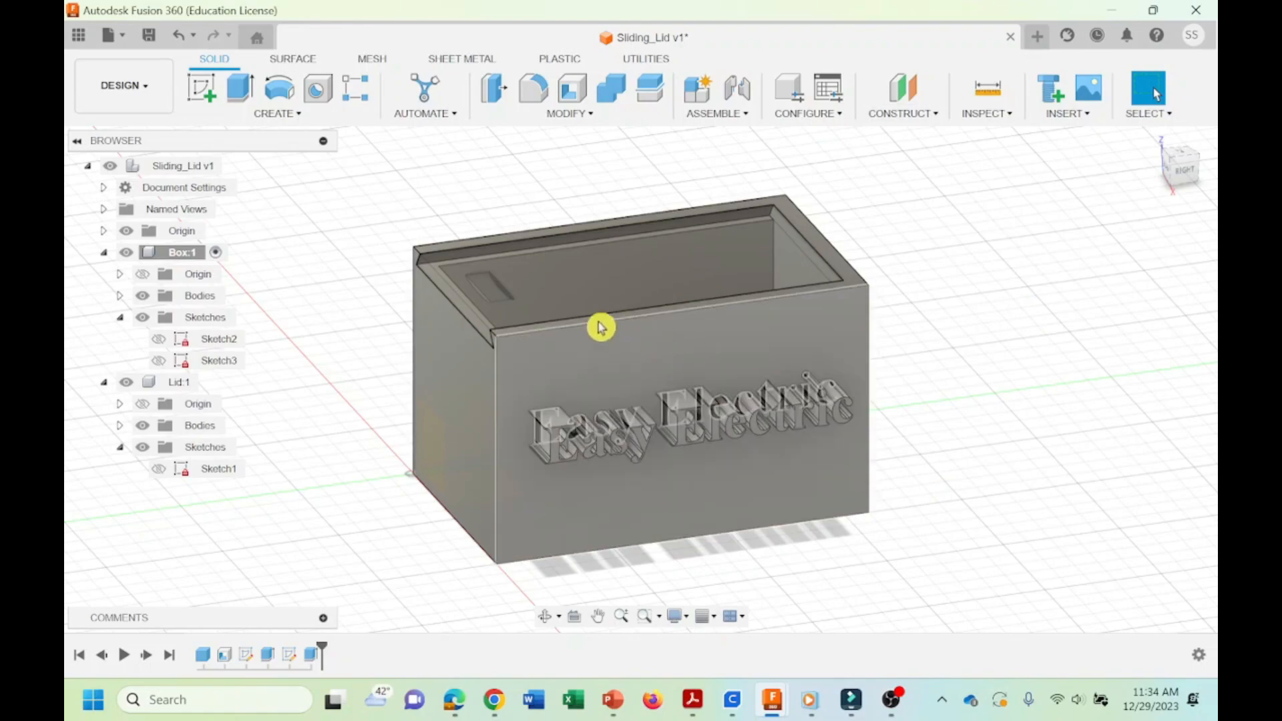
left_click(180, 37)
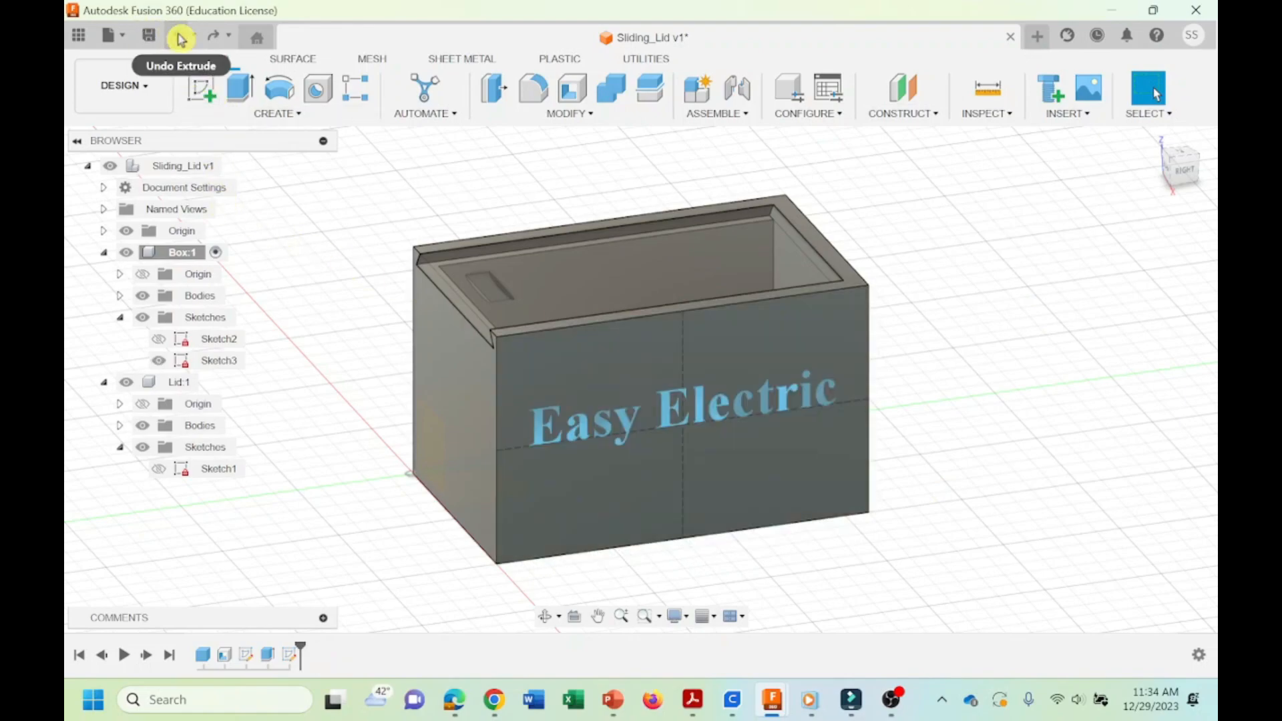
Engrave the "Easy Electric" text into the box's side face with a cut extrusion of -3 mm and inspect the engraving.
left_click(672, 417)
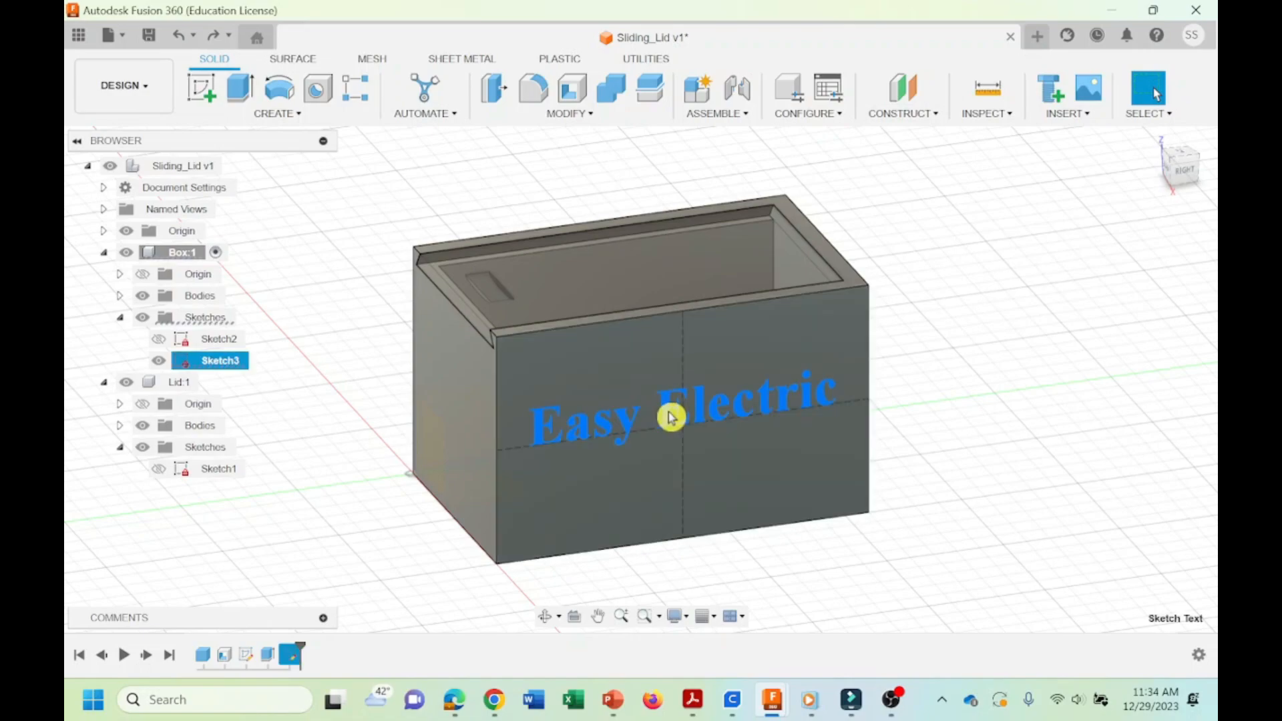
left_click(238, 89)
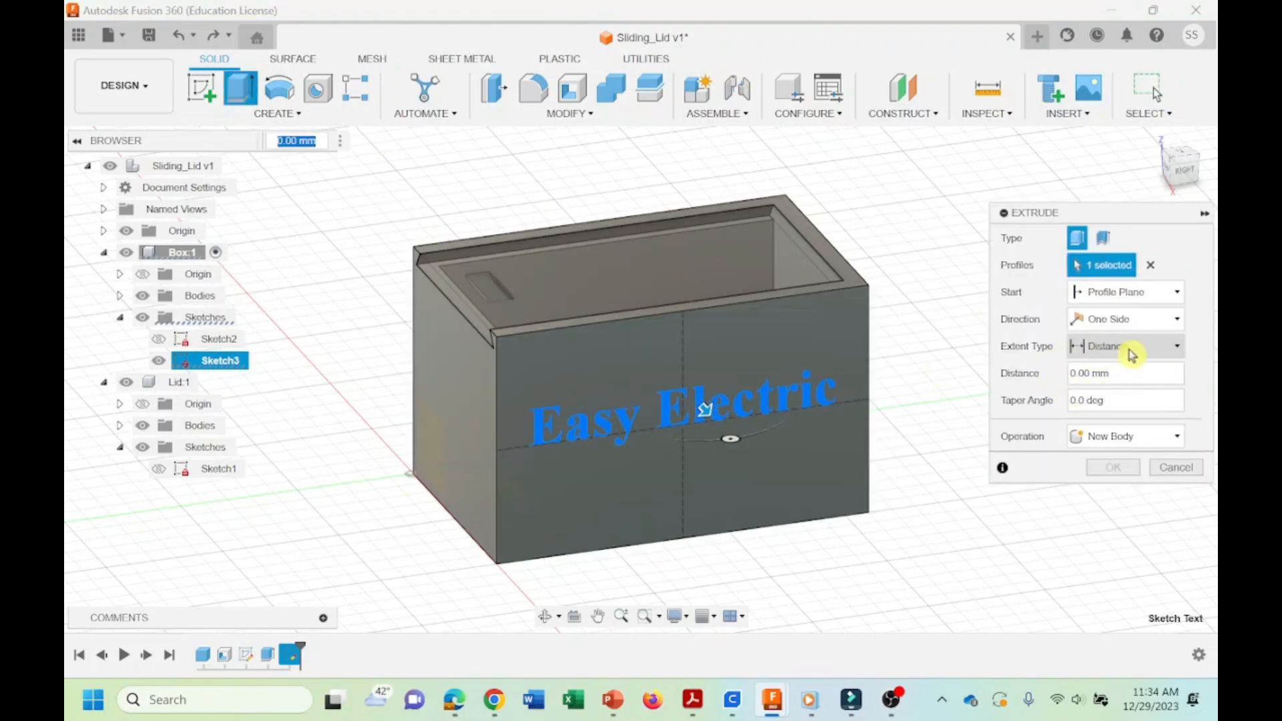
left_click(1117, 374)
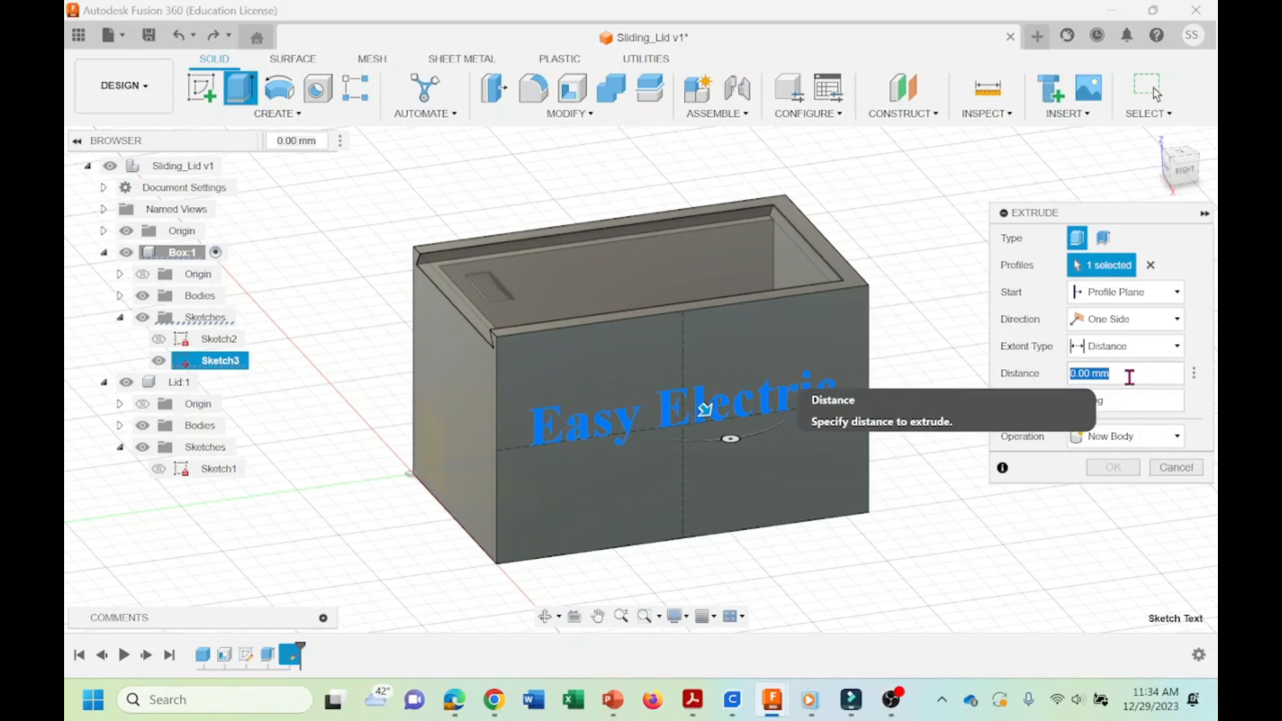
key("BackSpace")
type("3")
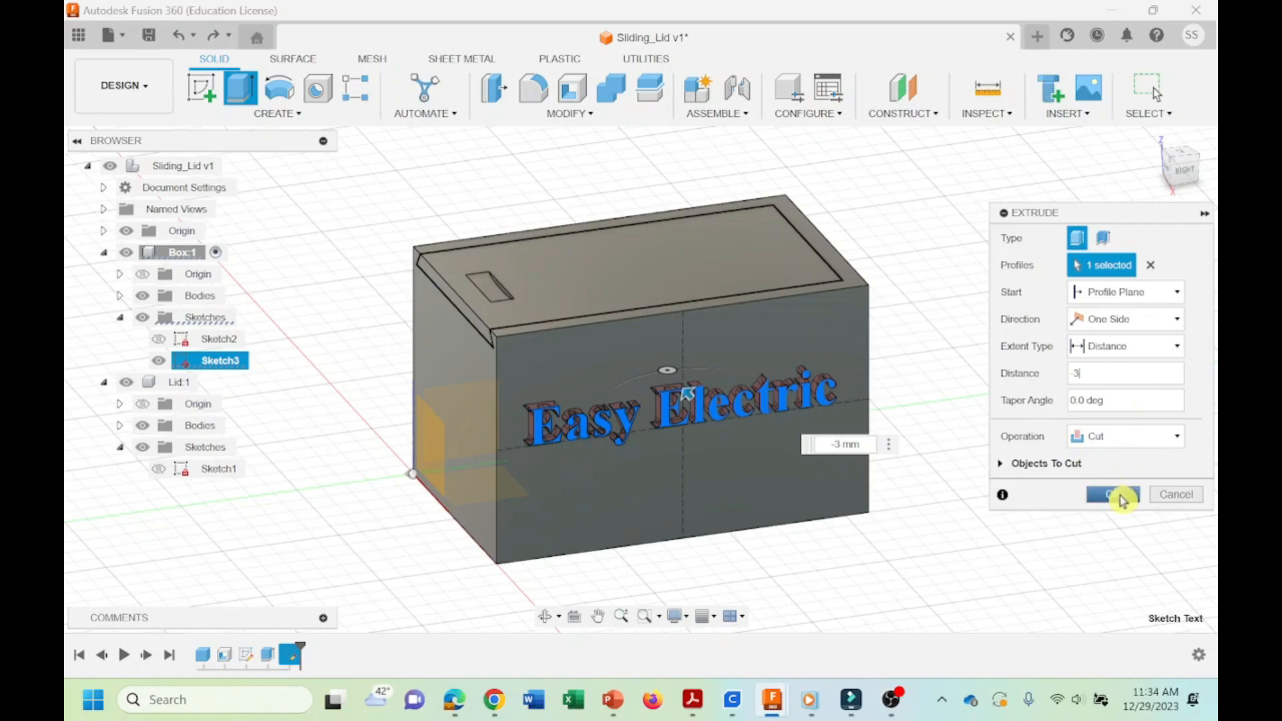
left_click(1113, 497)
left_click(546, 617)
left_click_drag(774, 477, 879, 470)
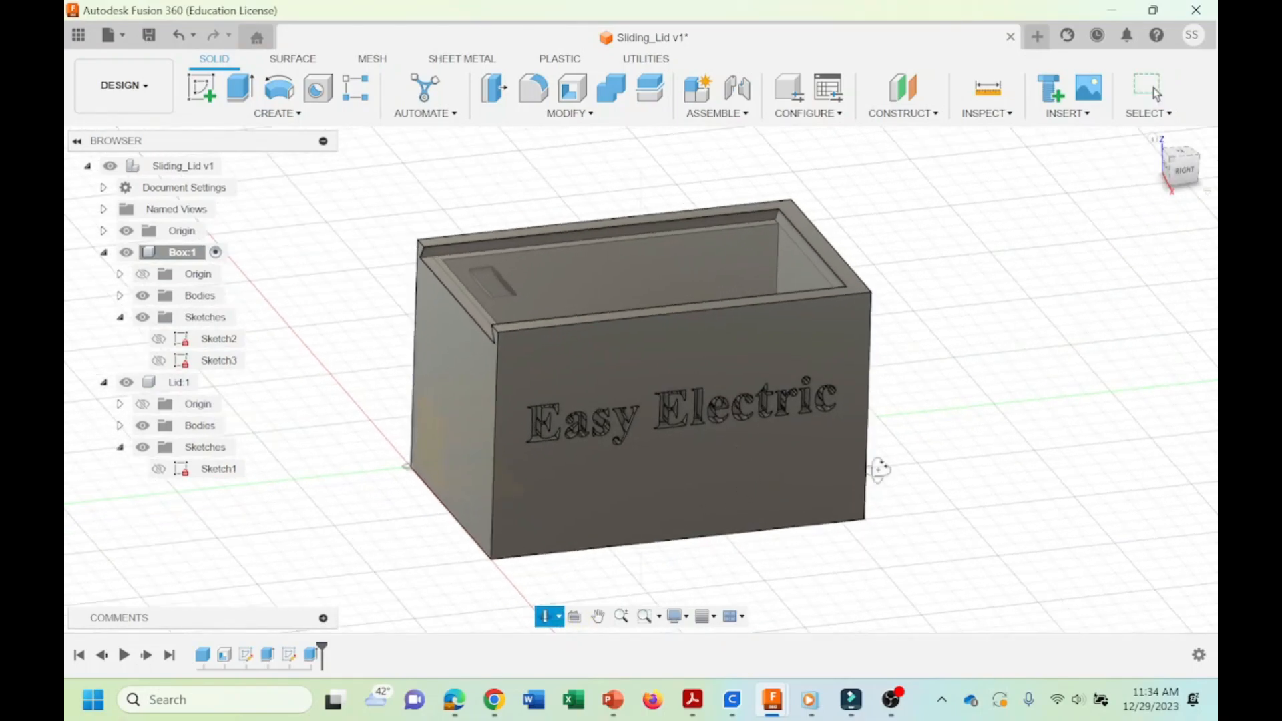
mouse_move(735, 352)
left_mouse_down()
mouse_move(741, 298)
mouse_move(713, 390)
mouse_move(731, 341)
left_mouse_up()
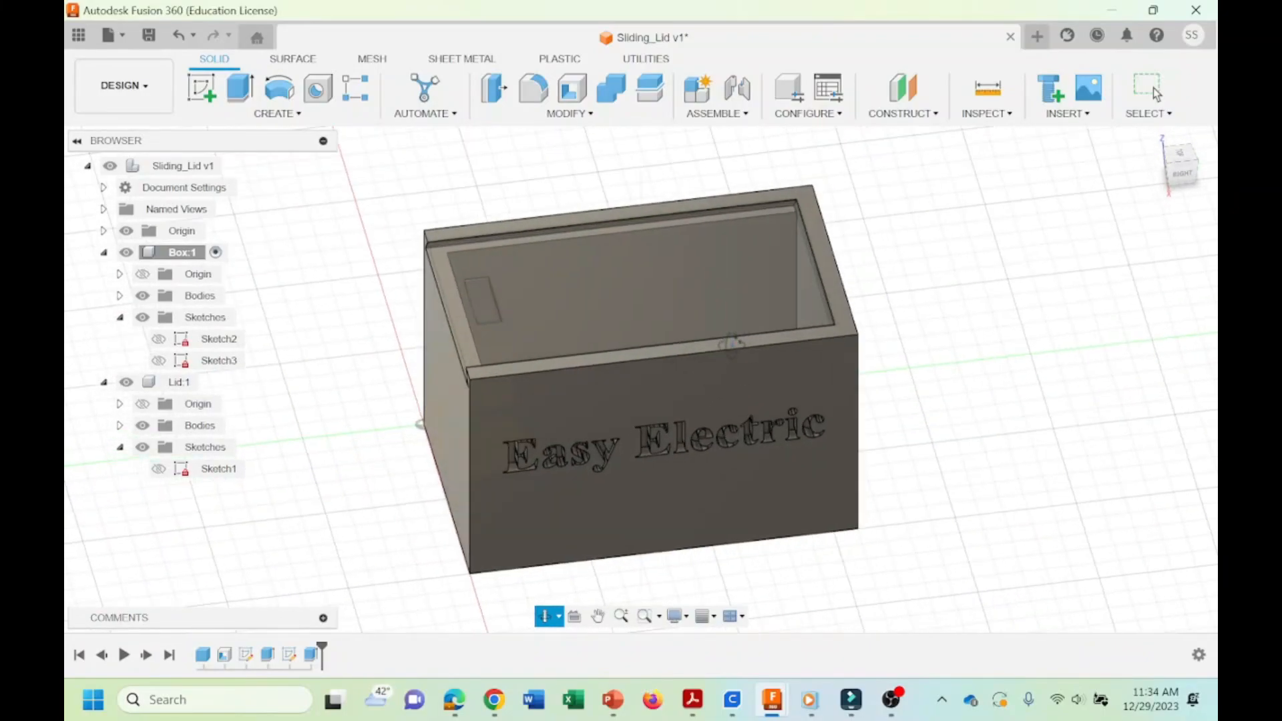